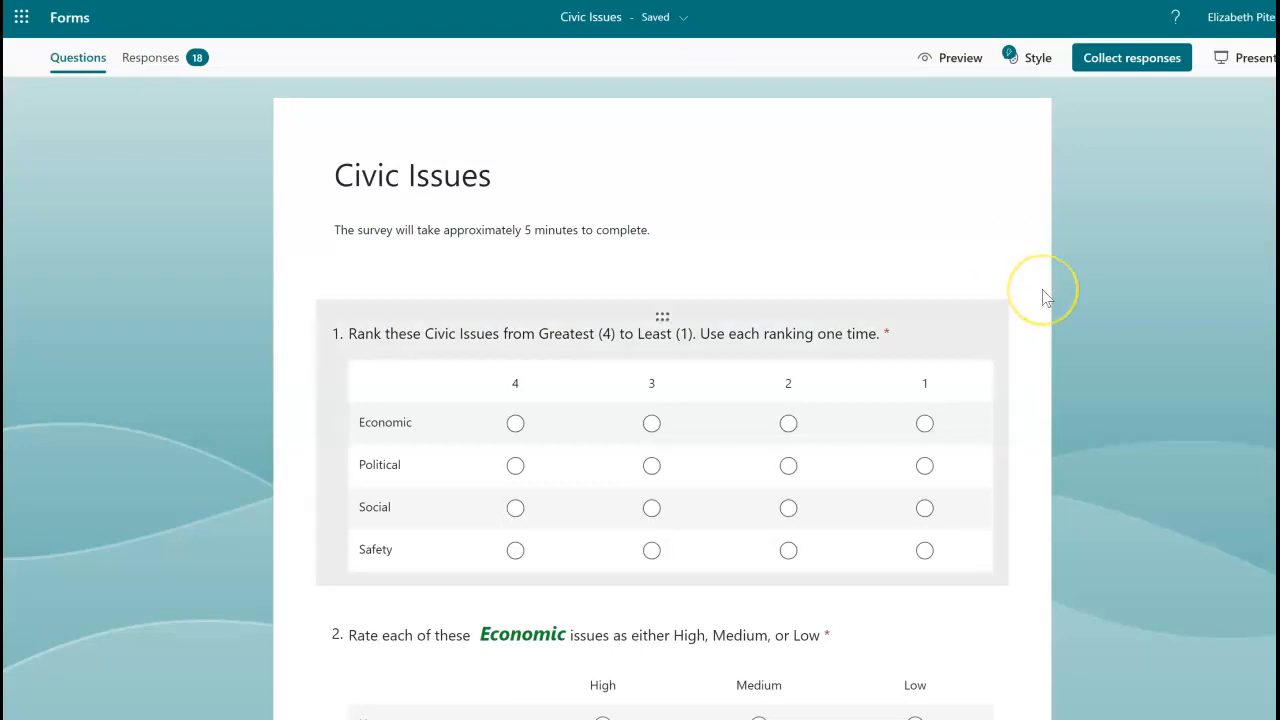
scroll(1043, 296, "down", 10)
scroll(1043, 296, "down", 3)
scroll(1043, 296, "up", 13)
scroll(1043, 296, "up", 1)
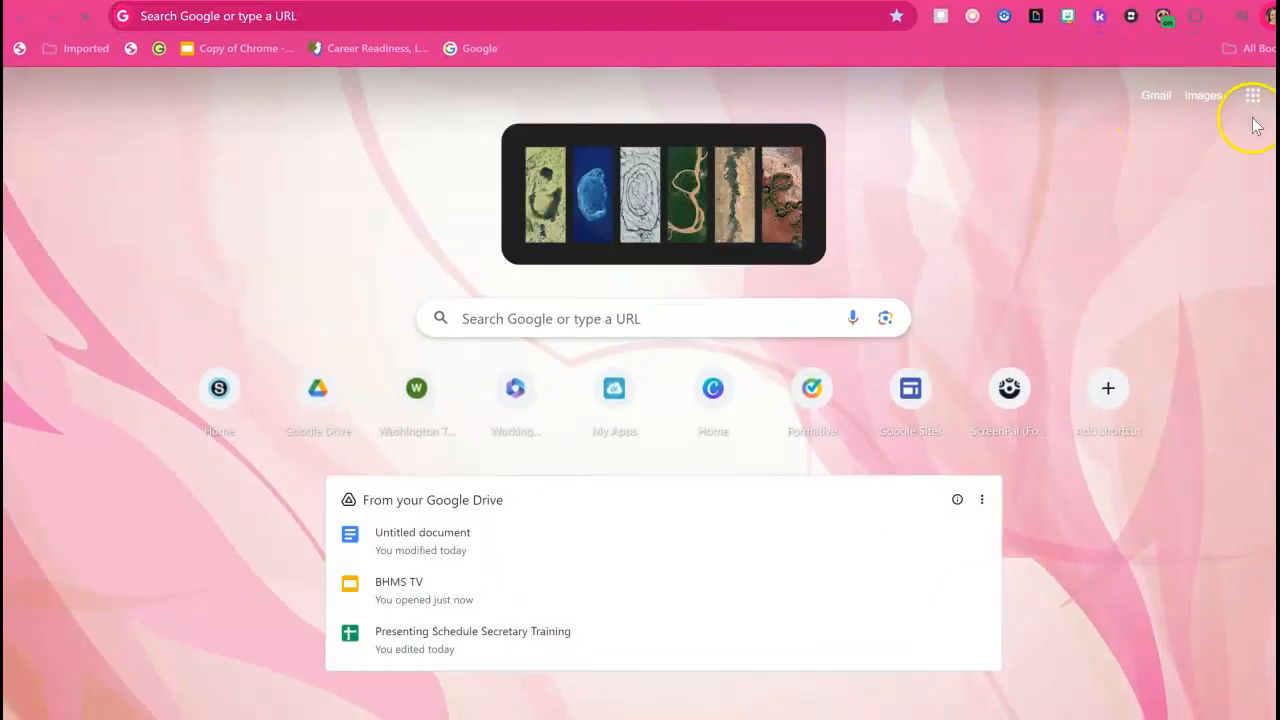
Create a blank form in Google Forms and arrange its window side by side with the Microsoft Forms survey Civic Issues.
left_click(1254, 96)
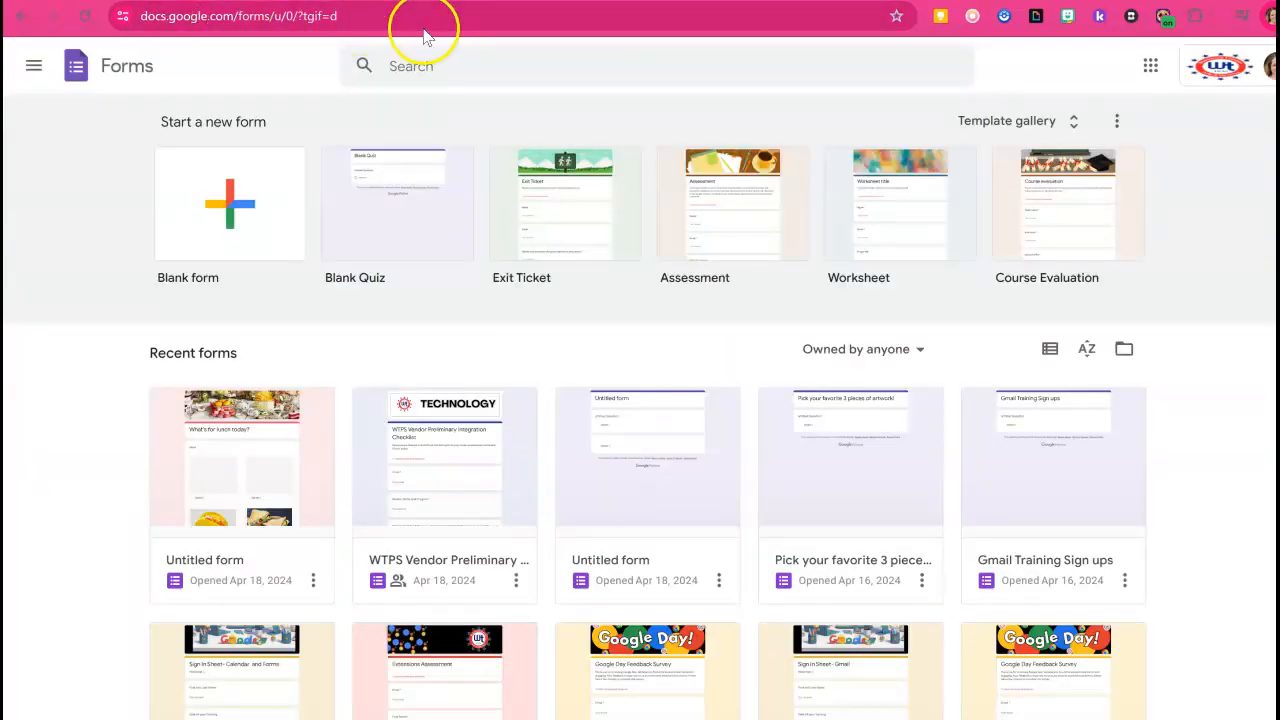
left_click(268, 222)
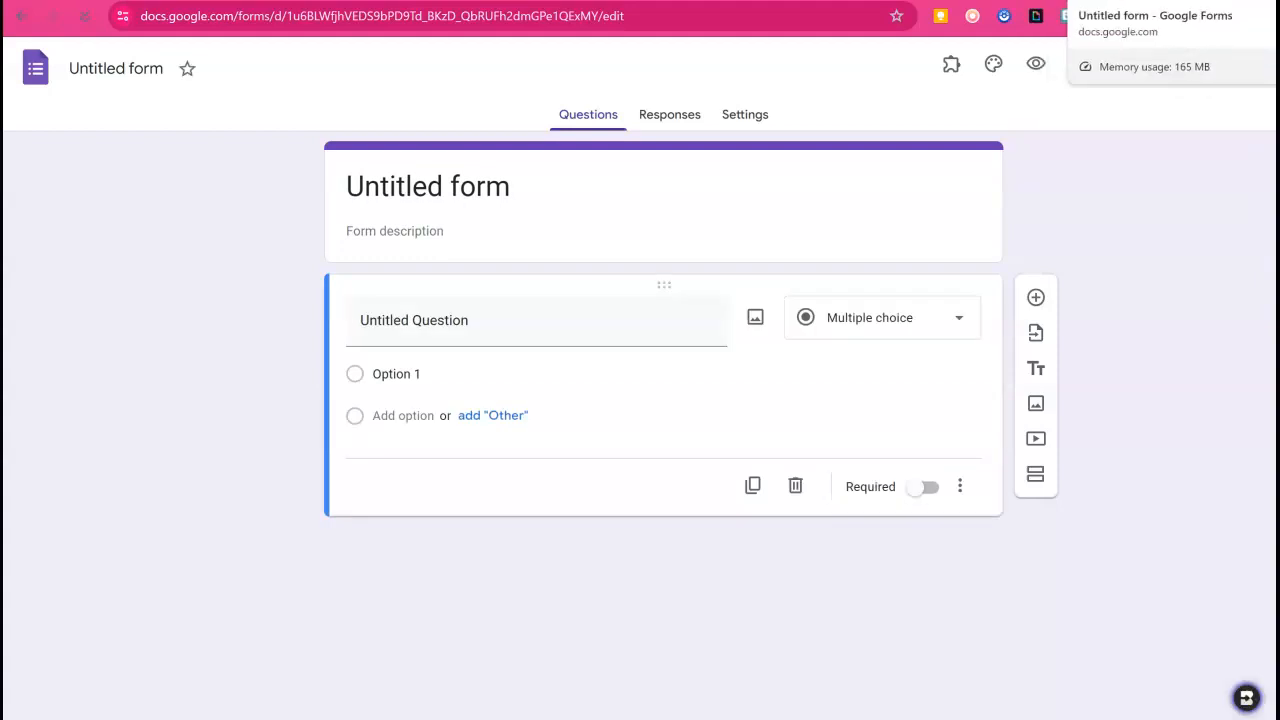
left_click_drag(1081, 2, 4, 262)
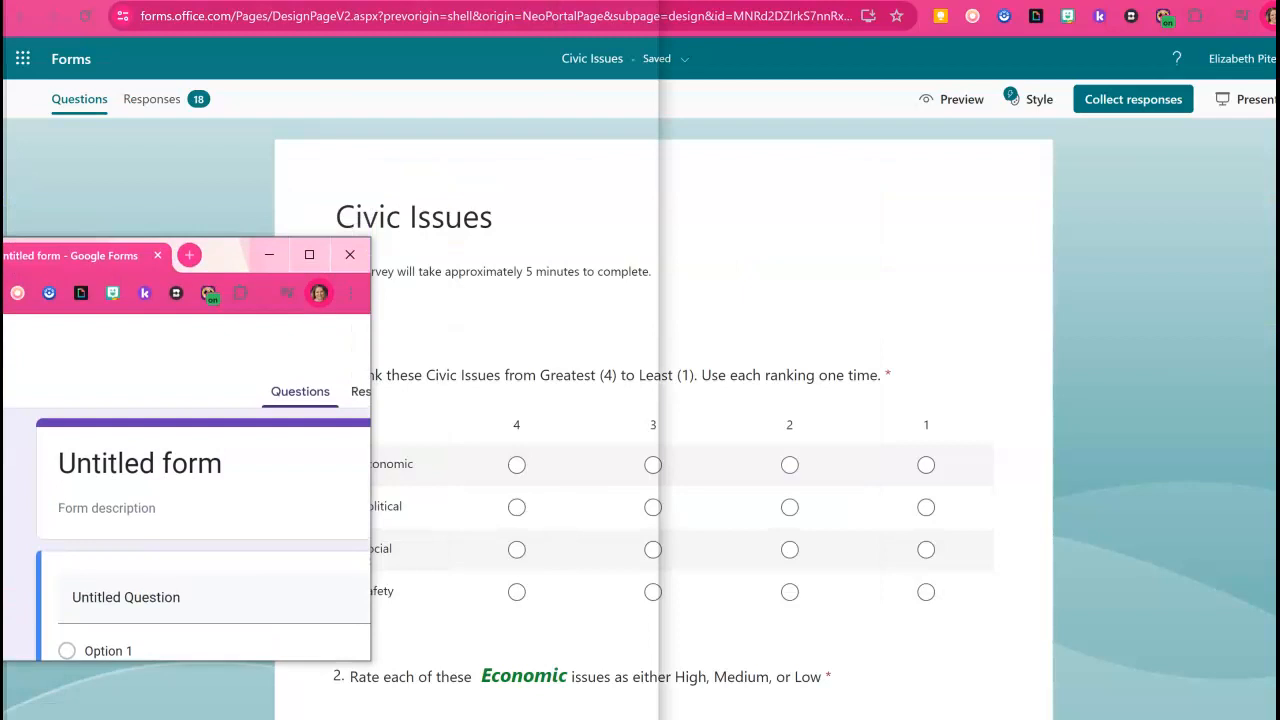
left_click_drag(4, 262, 4, 262)
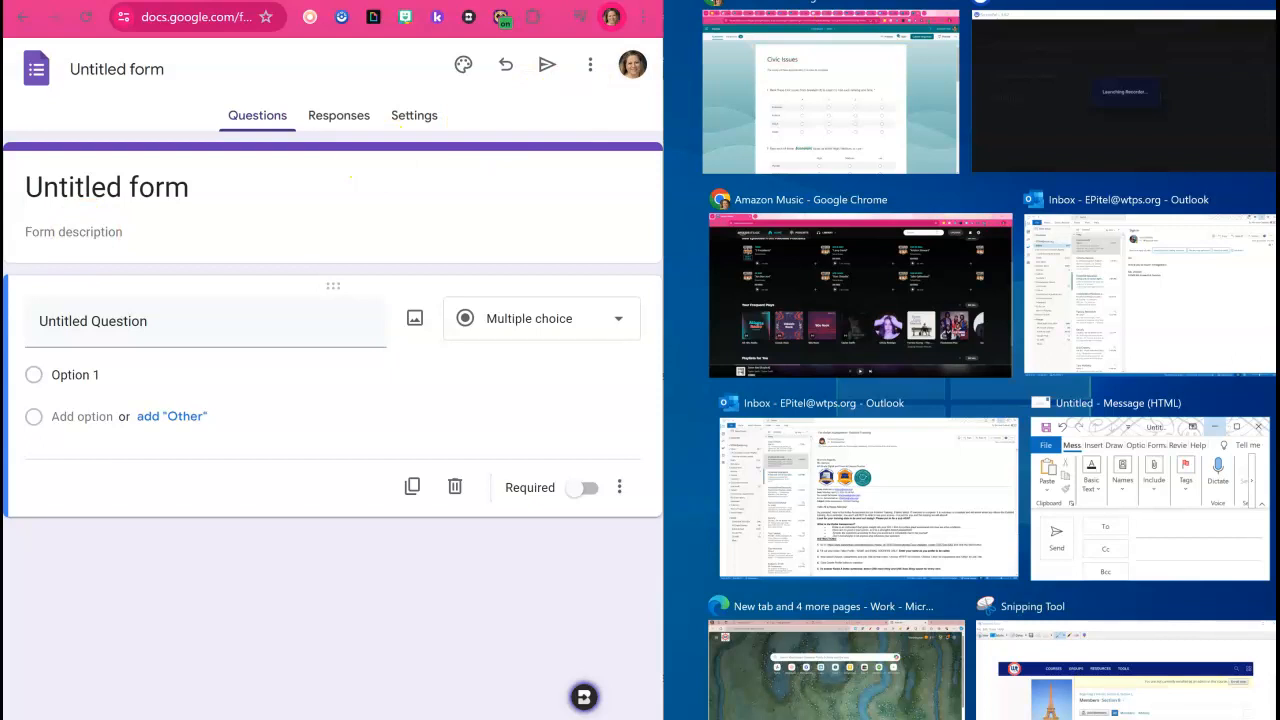
left_click(930, 64)
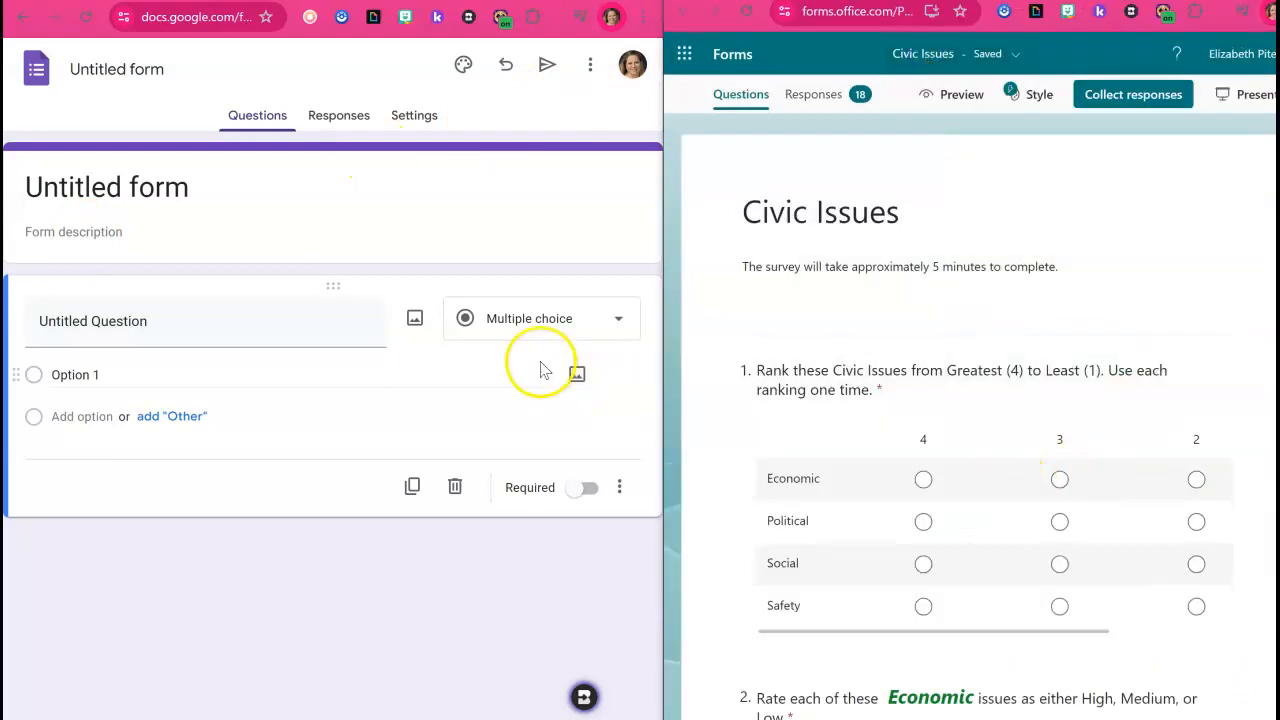
Copy the survey title Civic Issues into the new form's title and apply it as the form's file name.
left_click_drag(829, 200, 862, 200)
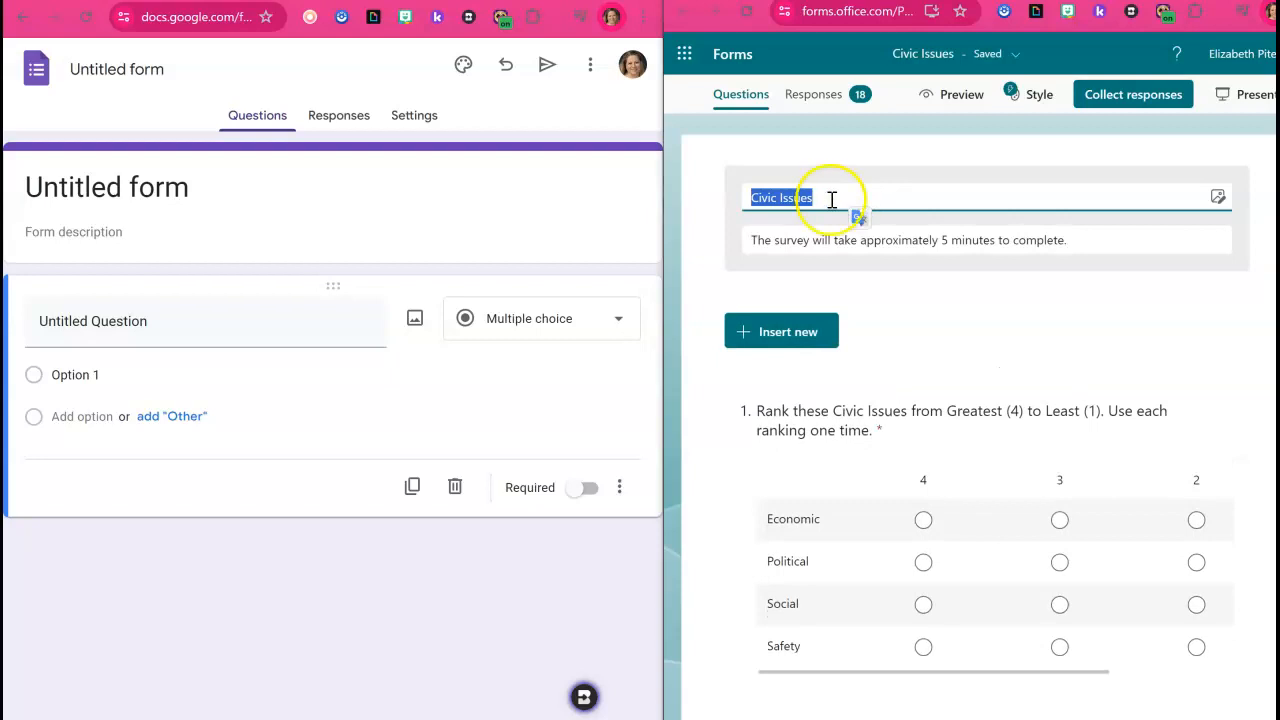
left_click(114, 186)
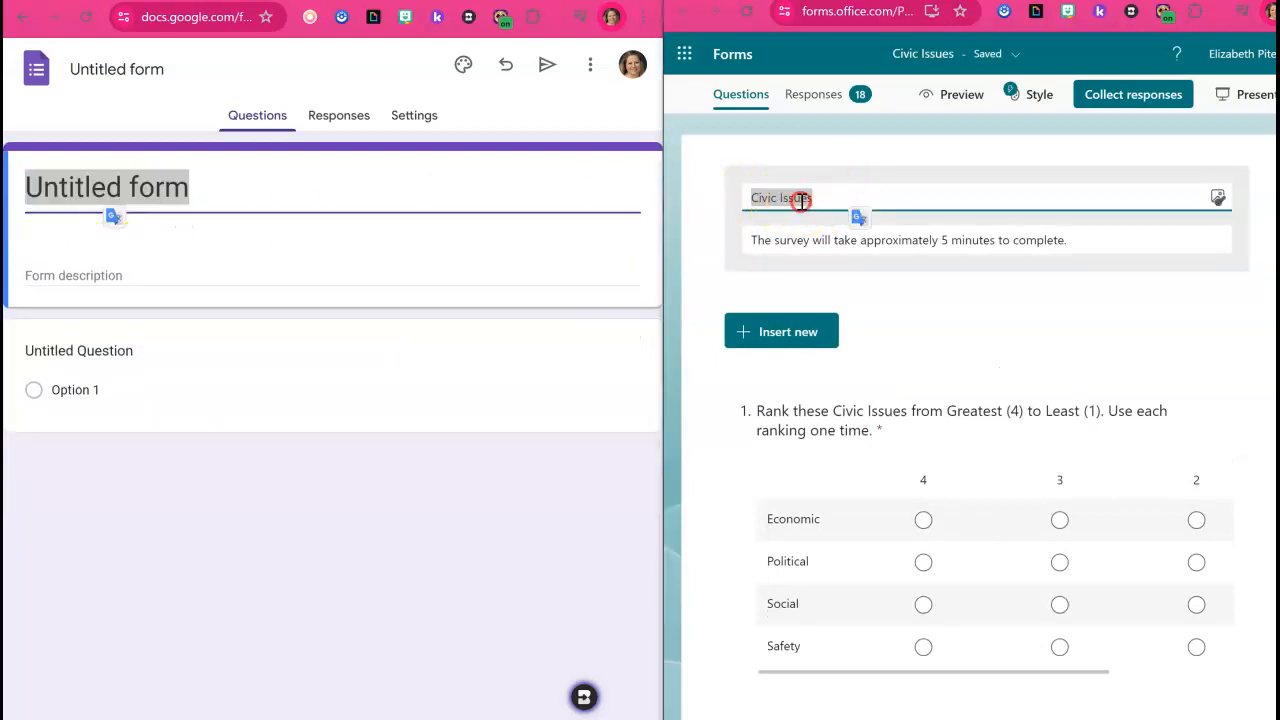
right_click(802, 200)
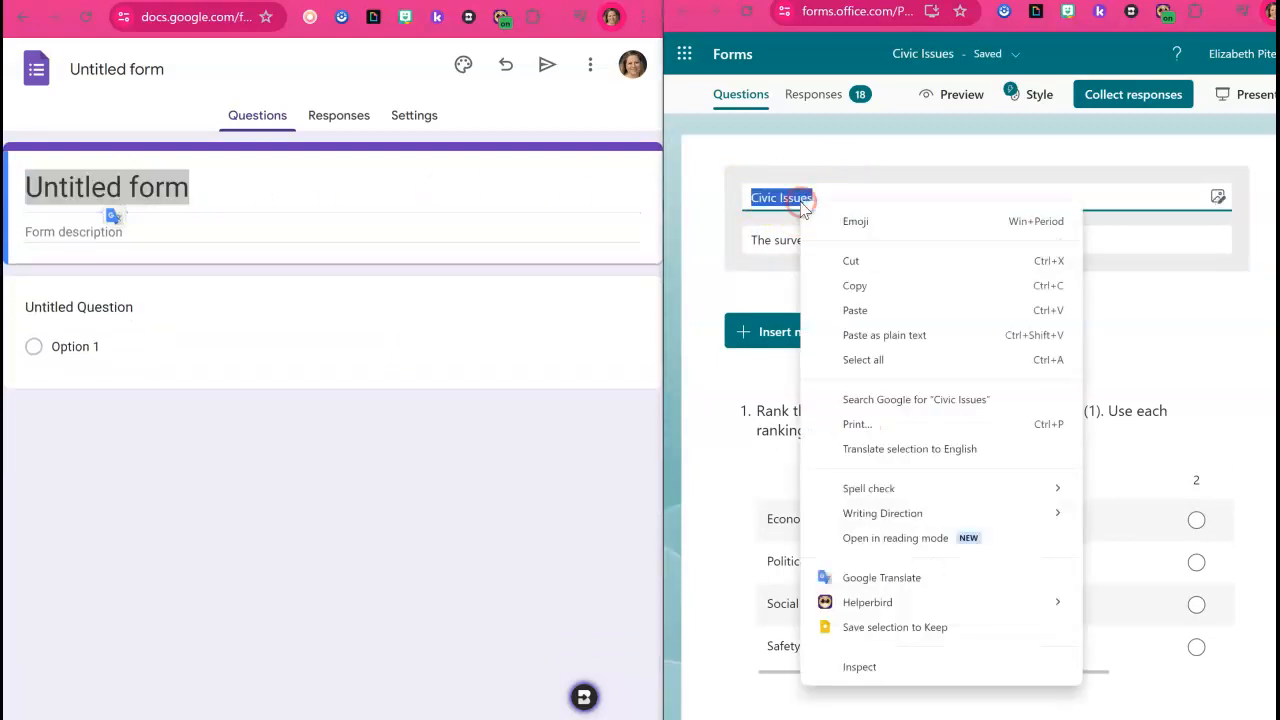
left_click(214, 212)
triple_click(173, 192)
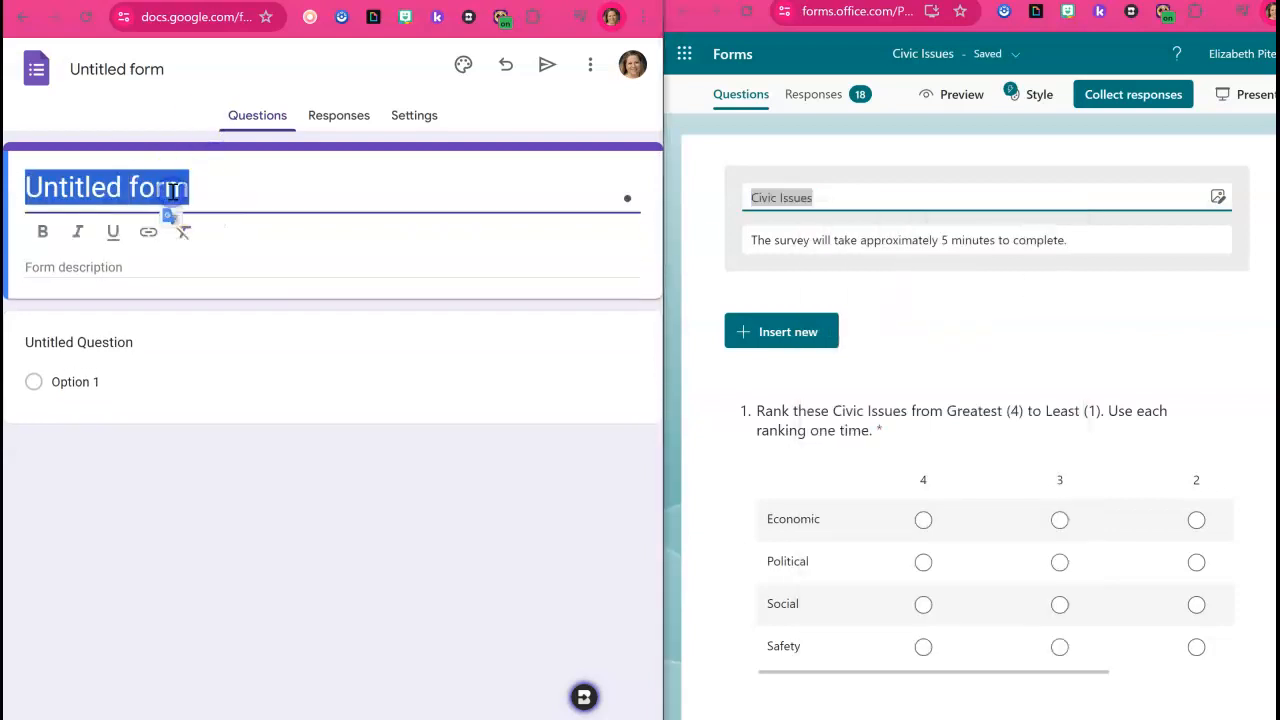
key("ctrl+v")
left_click(240, 466)
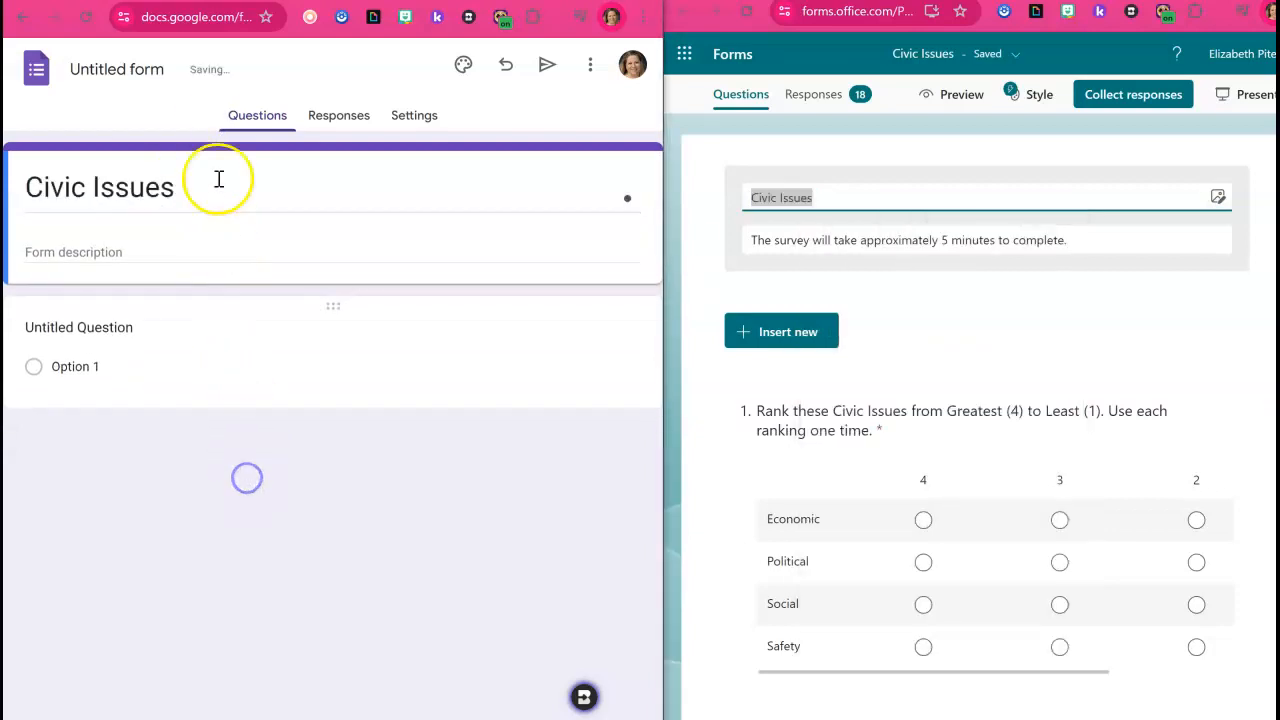
left_click(133, 82)
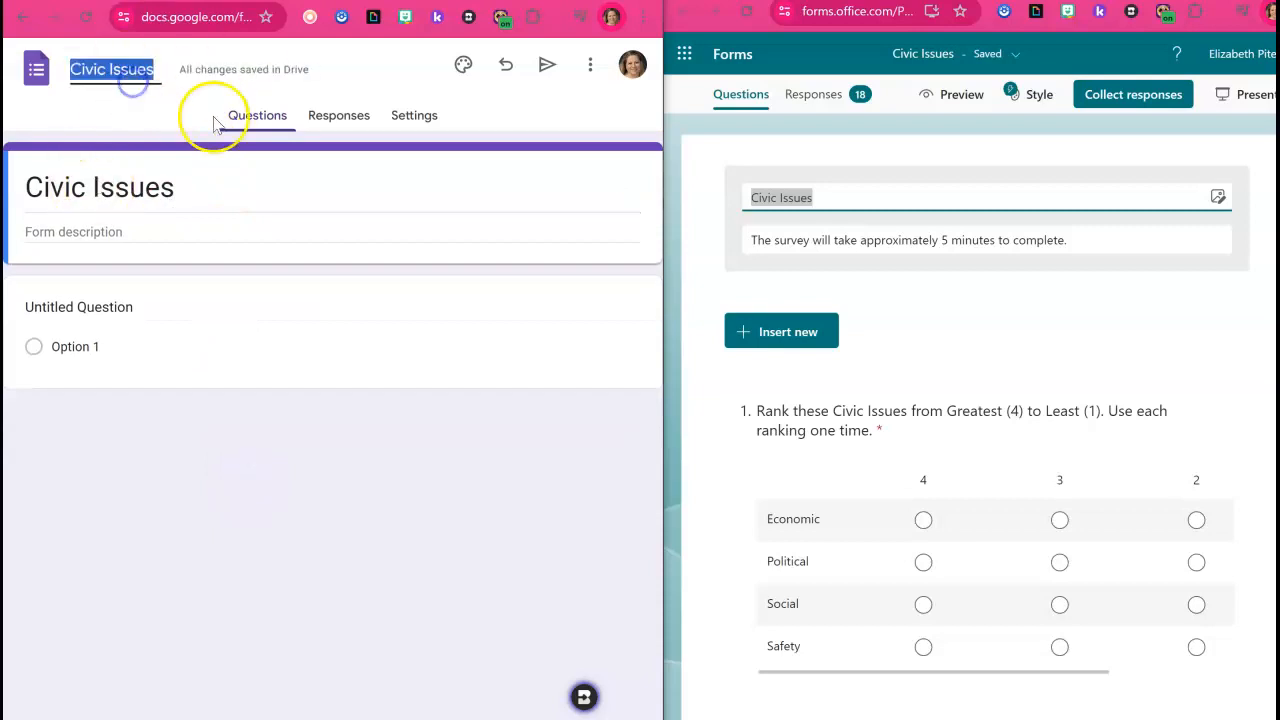
left_click(240, 470)
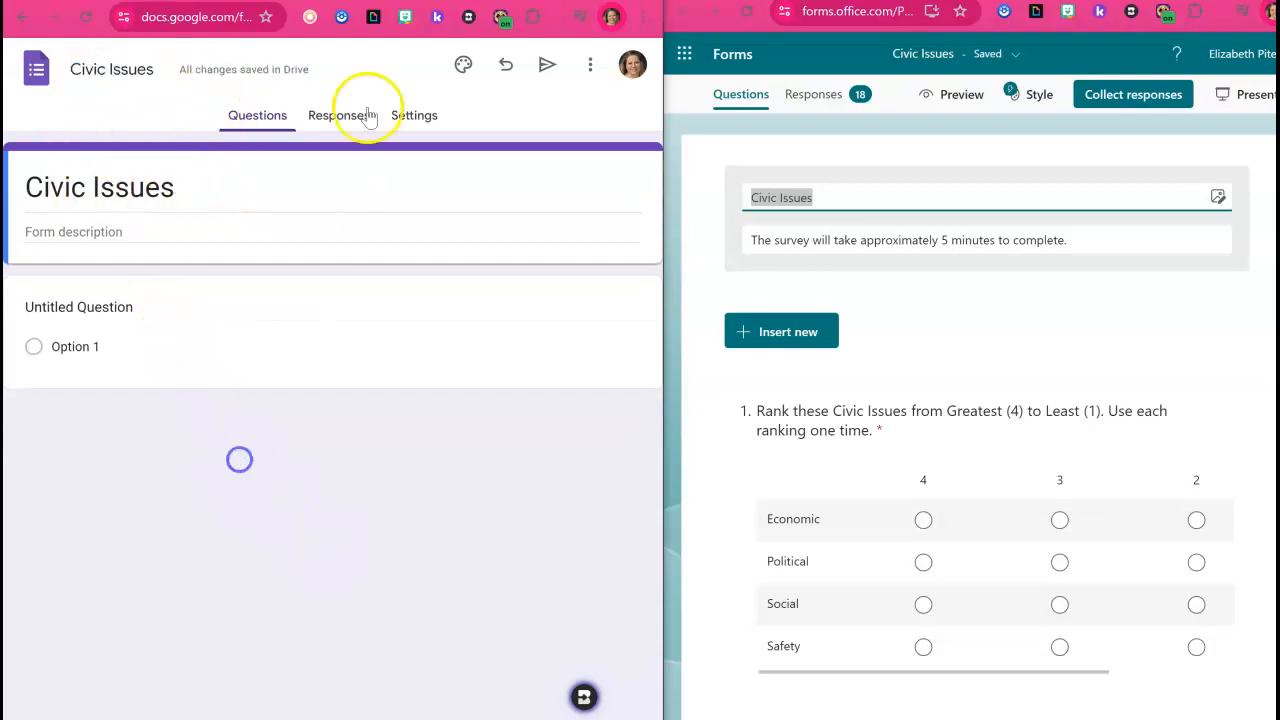
Copy the survey description "The survey will take approximately 5 minutes to complete." into the new form's description.
left_click(803, 233)
triple_click(803, 233)
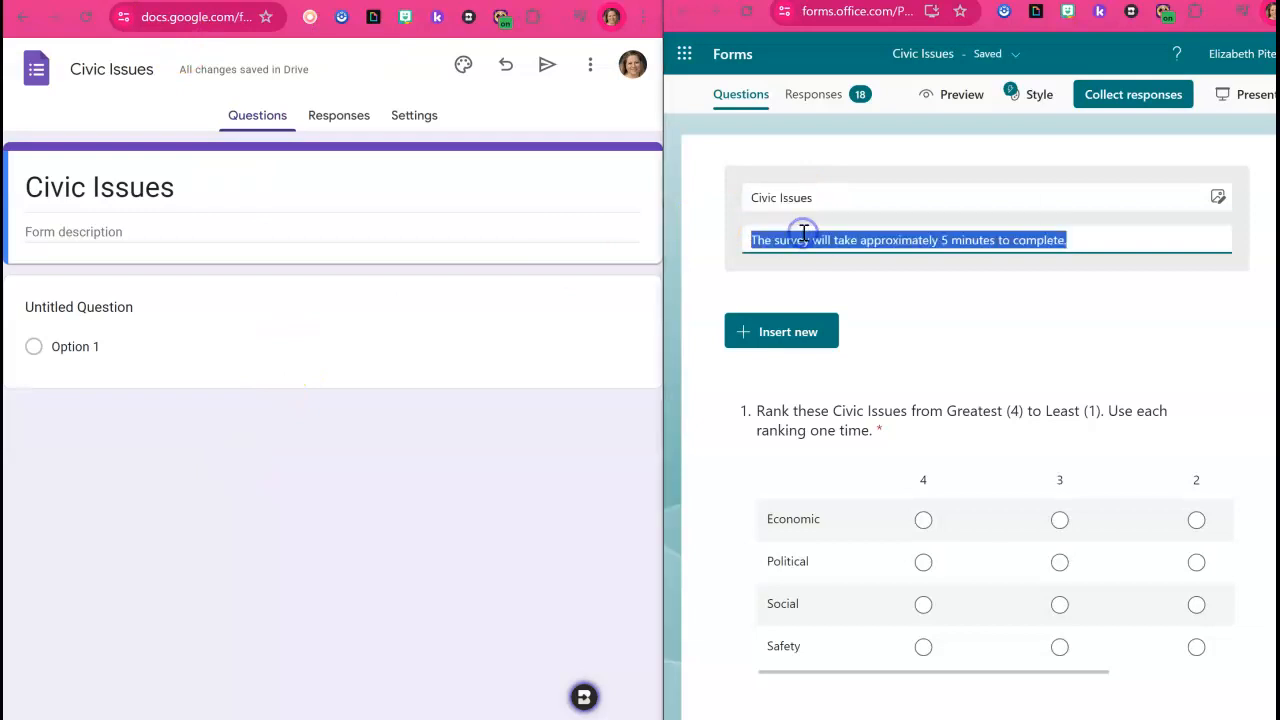
left_click(110, 231)
key("ctrl+v")
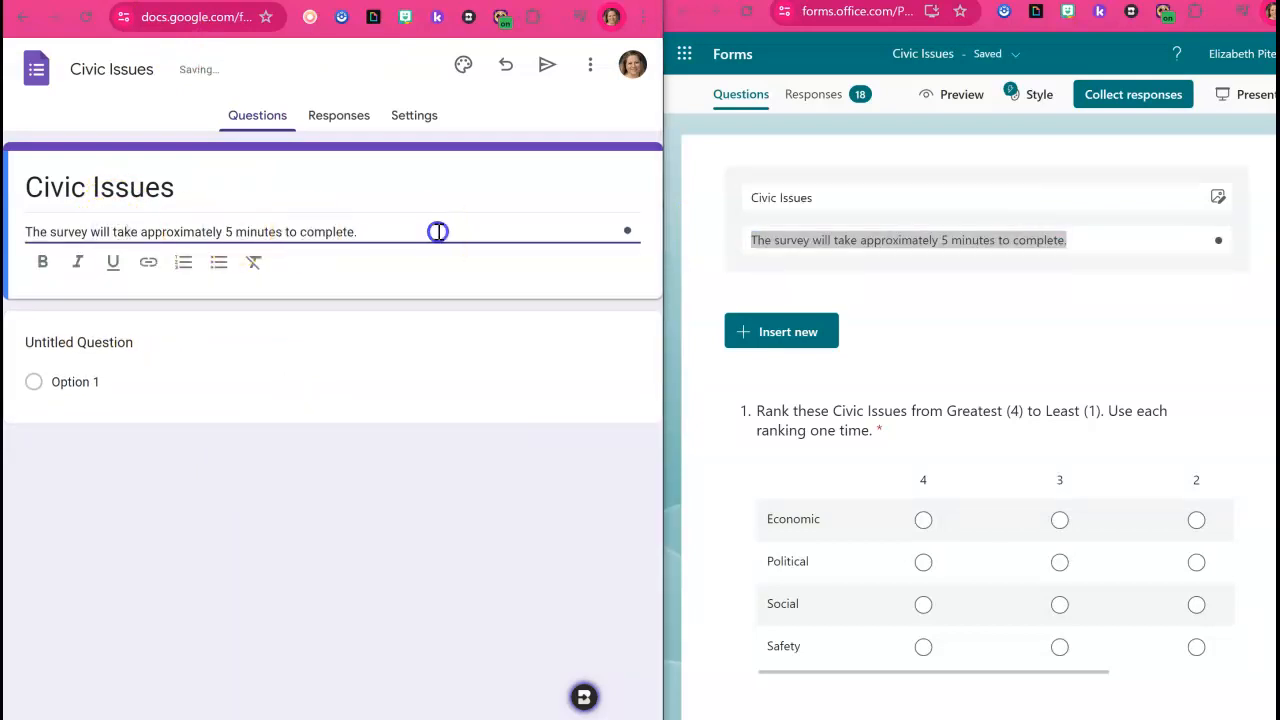
Try to copy the text of the survey's first question into the new form's untitled question.
left_click(874, 434)
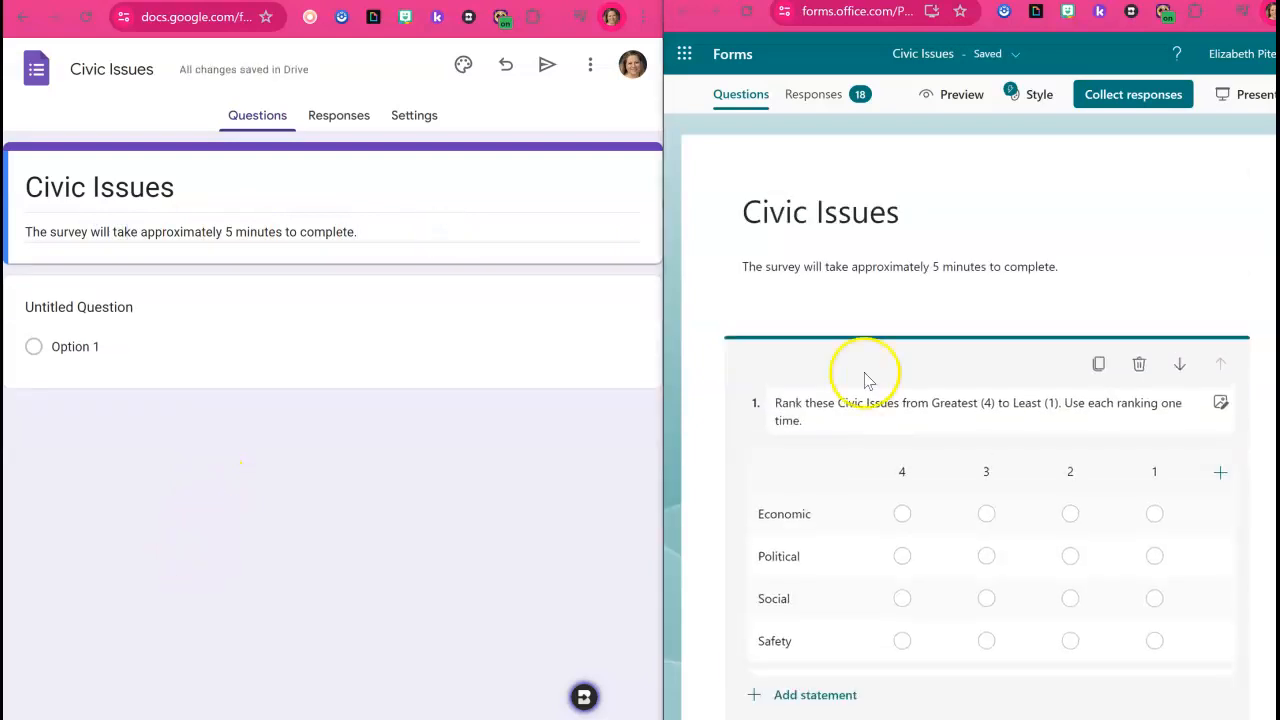
triple_click(804, 420)
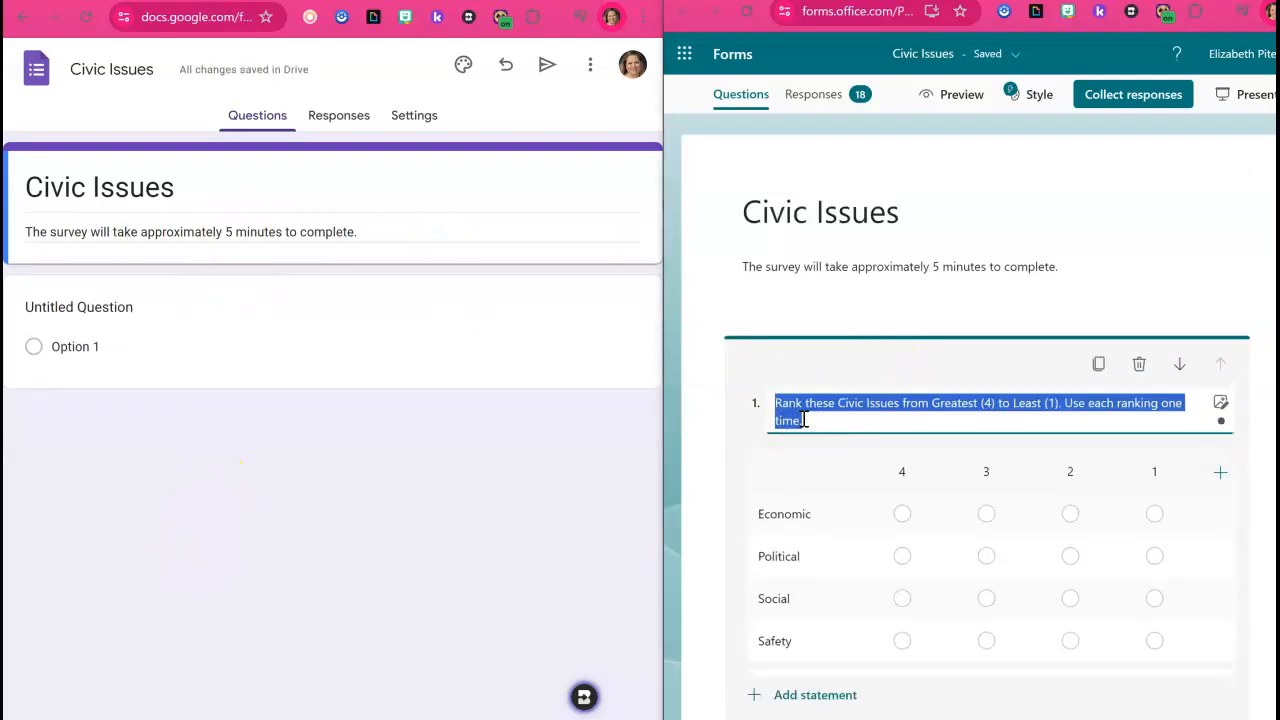
left_click(578, 469)
left_click(825, 428)
left_click(886, 222)
left_click(825, 420)
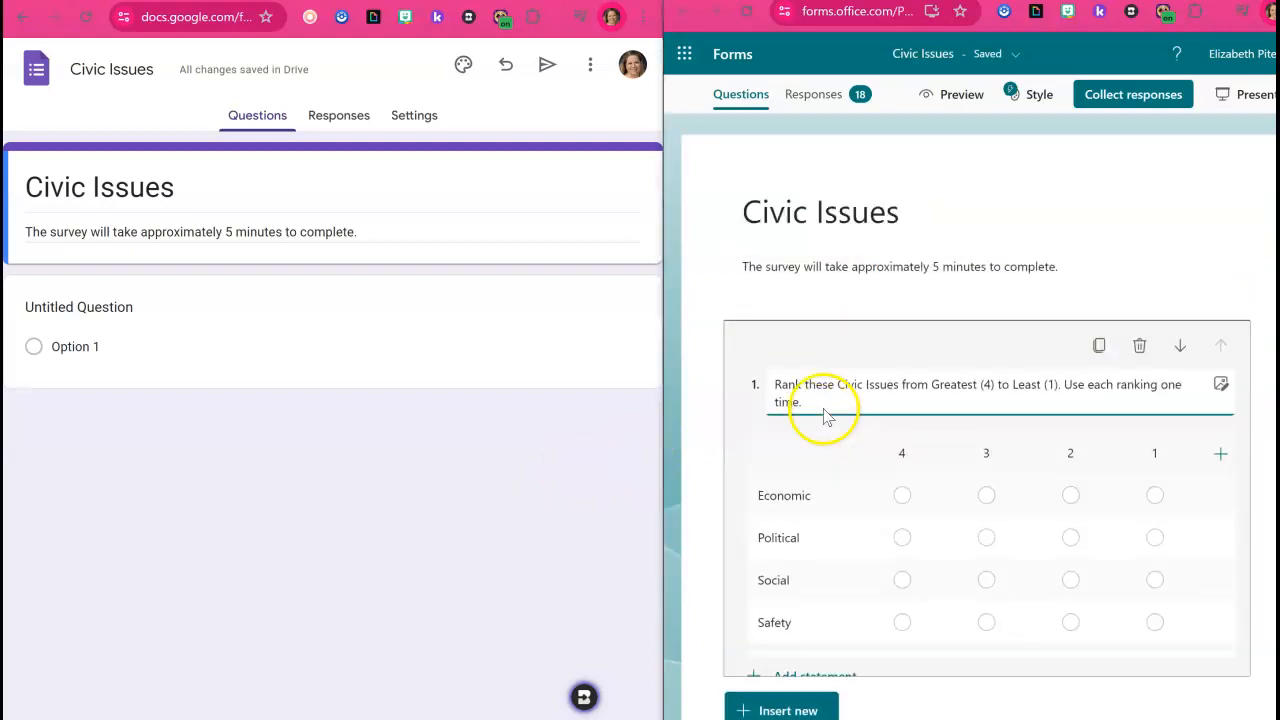
triple_click(820, 378)
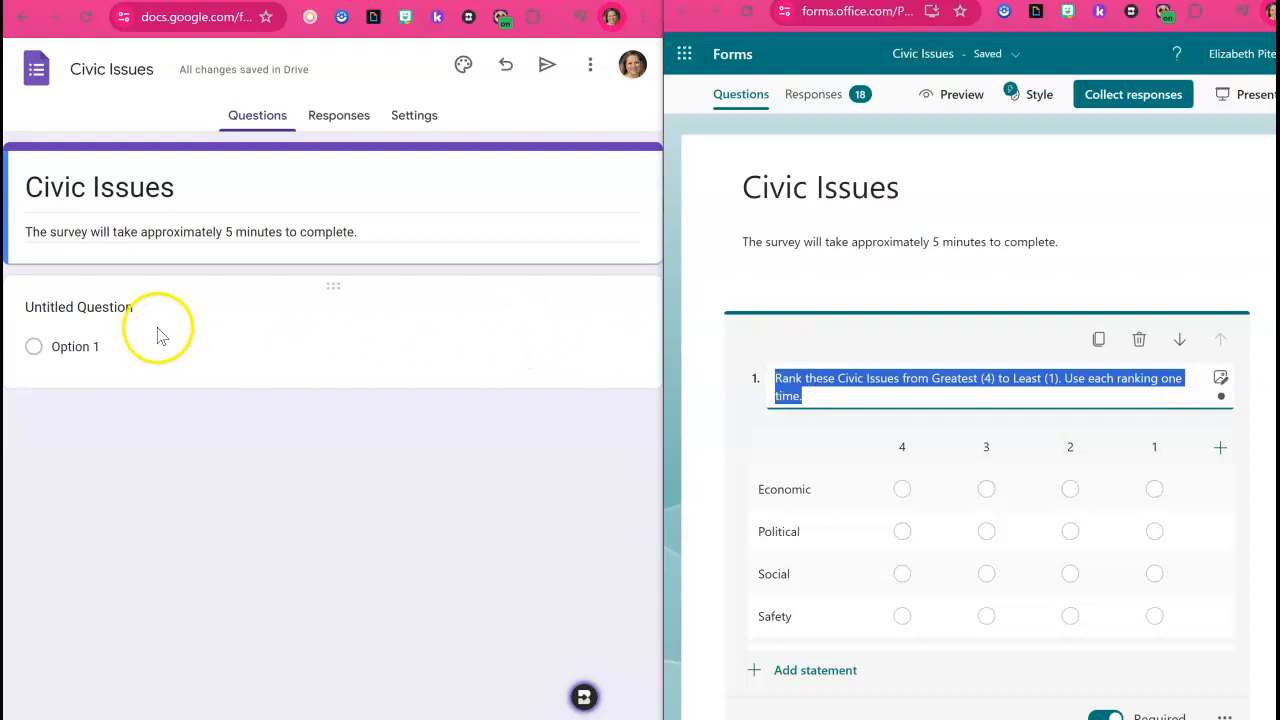
left_click(100, 309)
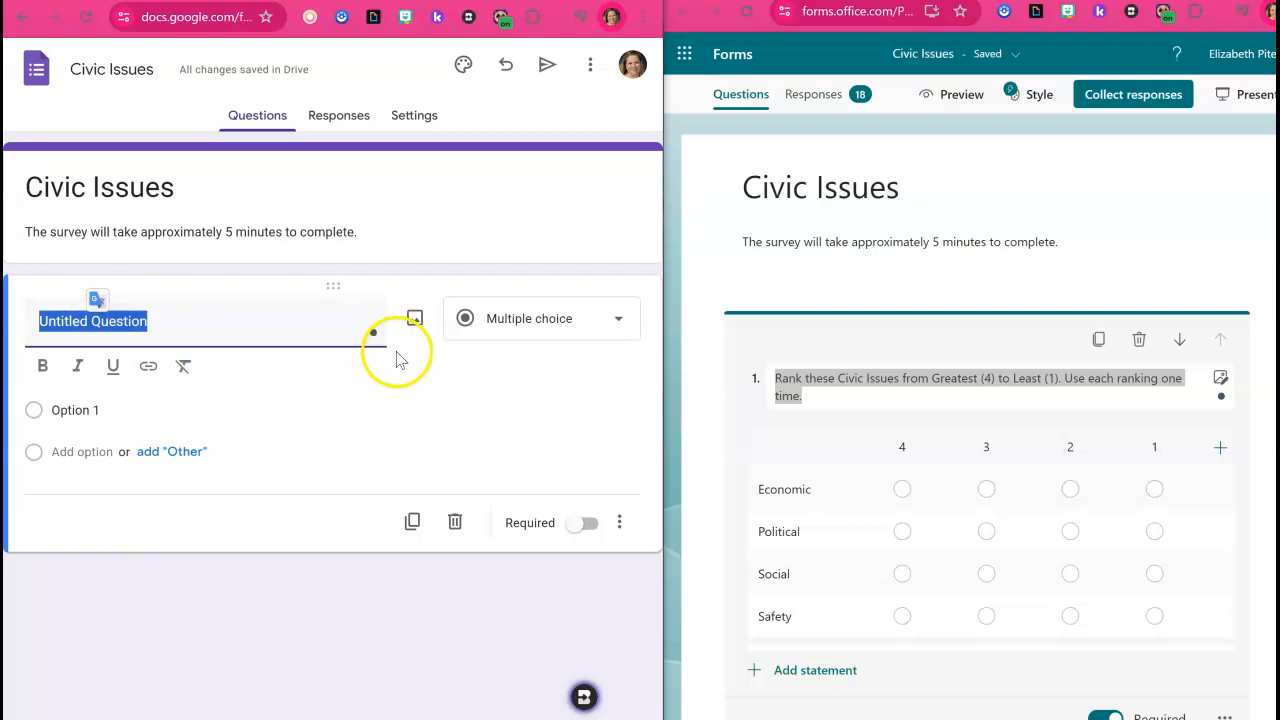
key("ctrl+v")
Make the question a multiple choice grid with the copied text "Rank these Civic Issues from Greatest (4) to Least (1). Use each ranking one time.".
left_click(538, 366)
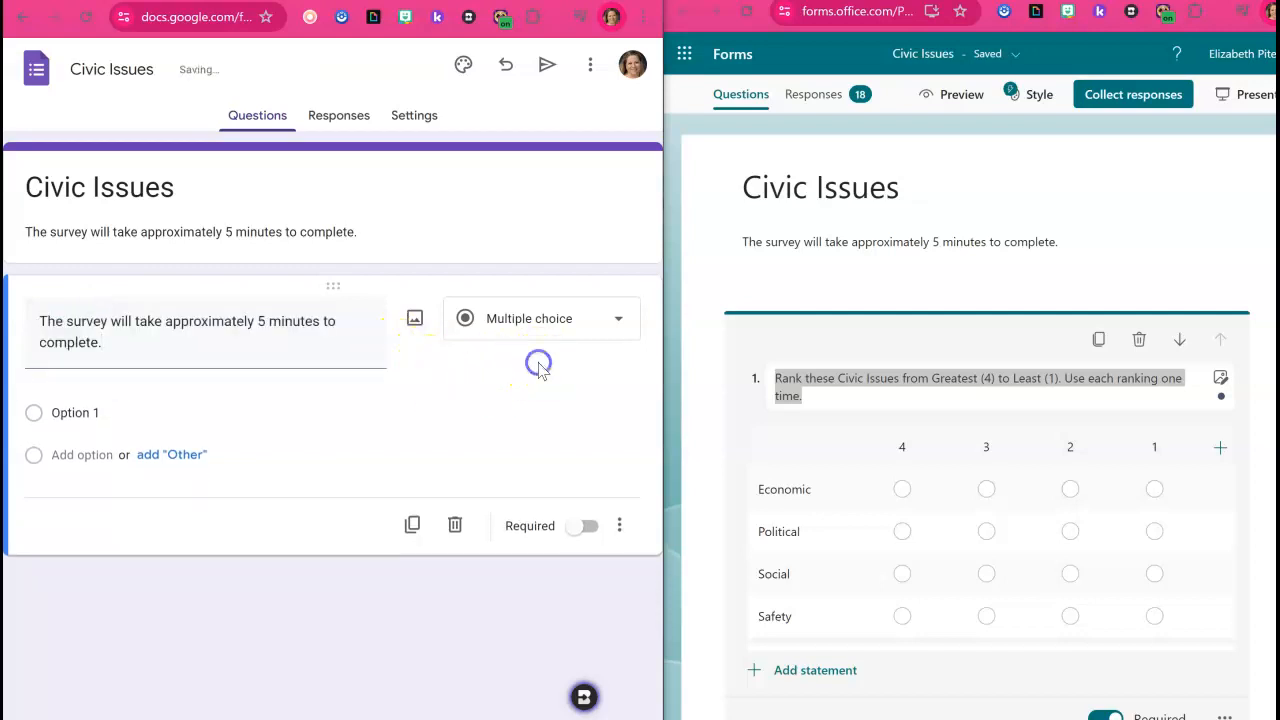
left_click(834, 398)
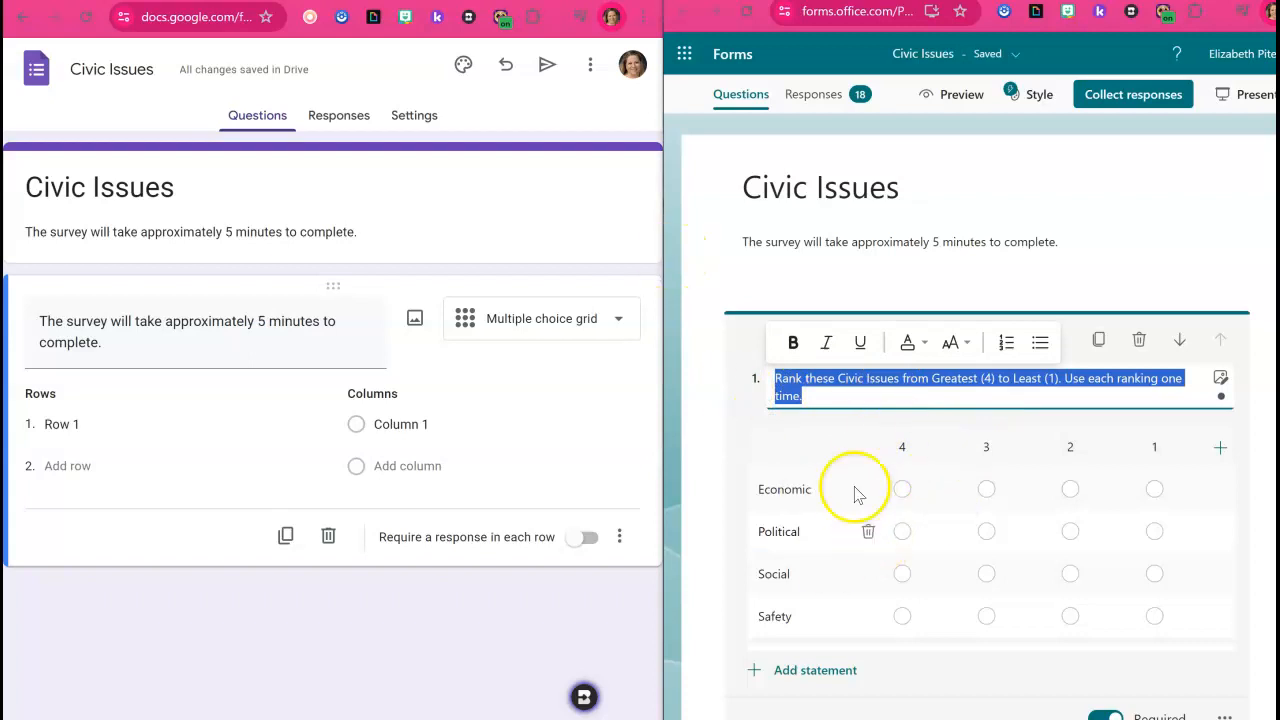
triple_click(165, 342)
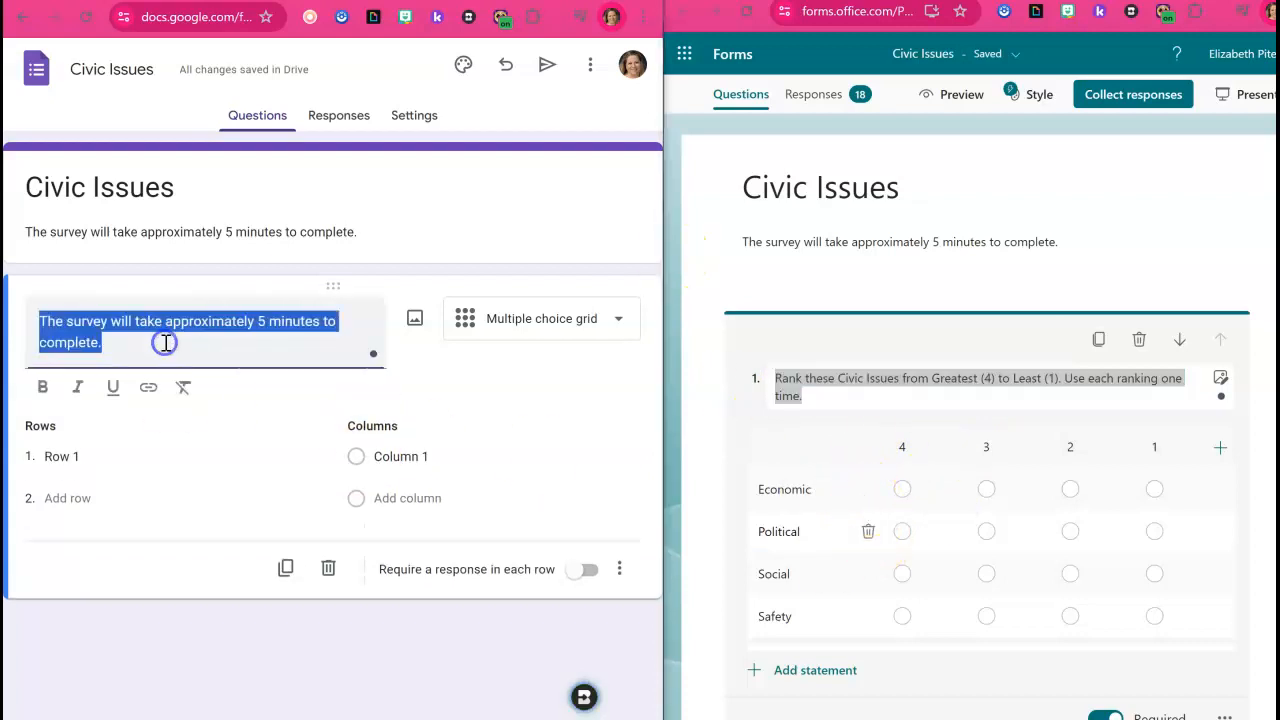
key("ctrl+v")
left_click(312, 414)
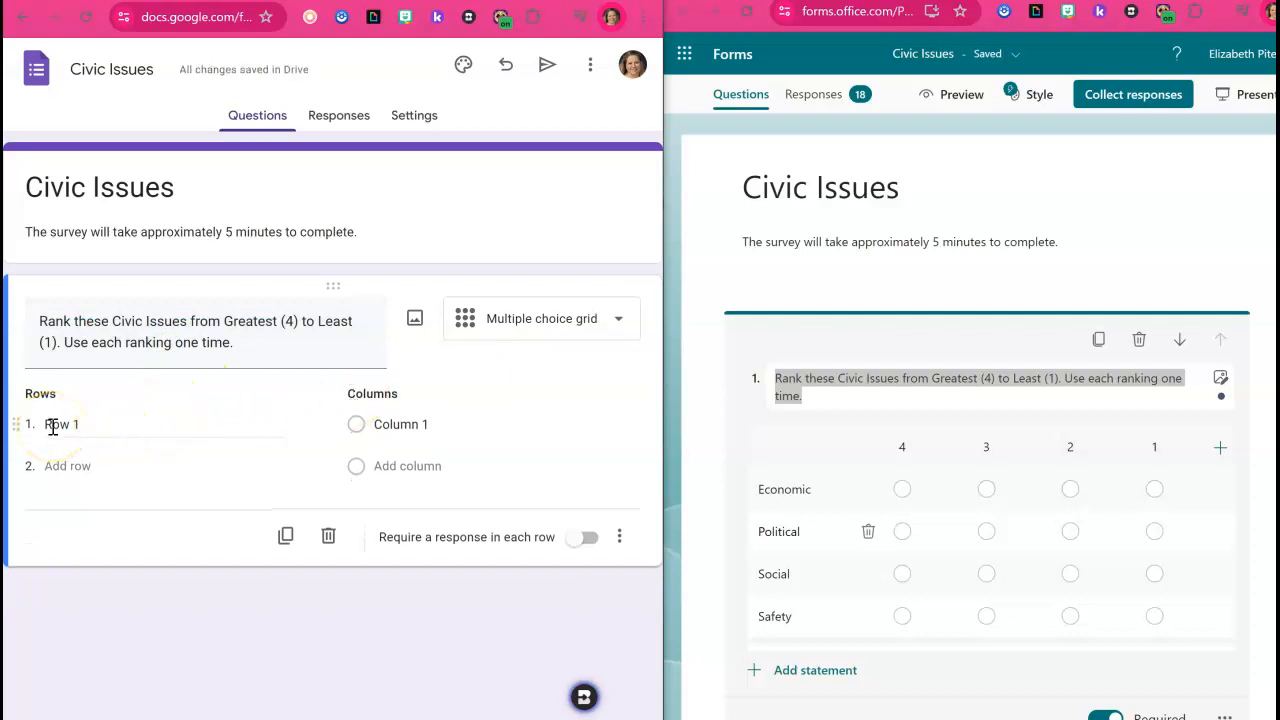
Give the grid question four columns labelled 4, 3, 2 and 1.
left_click(396, 427)
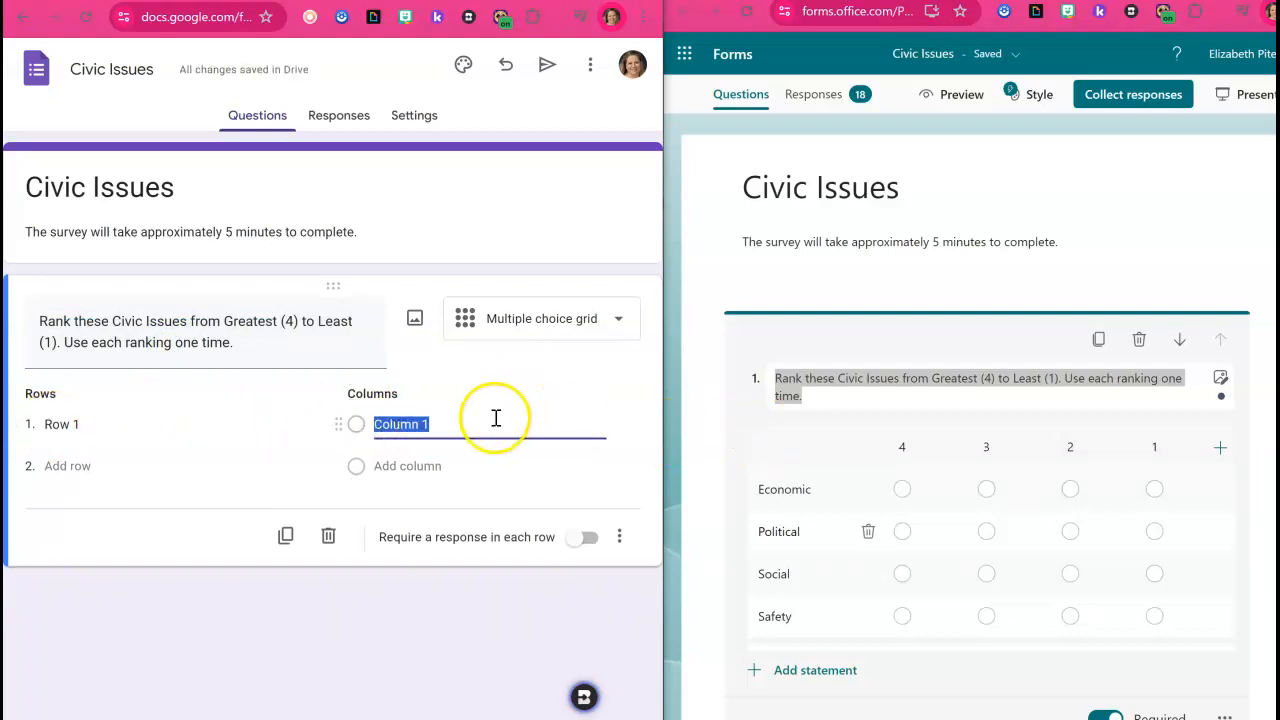
left_click(428, 470)
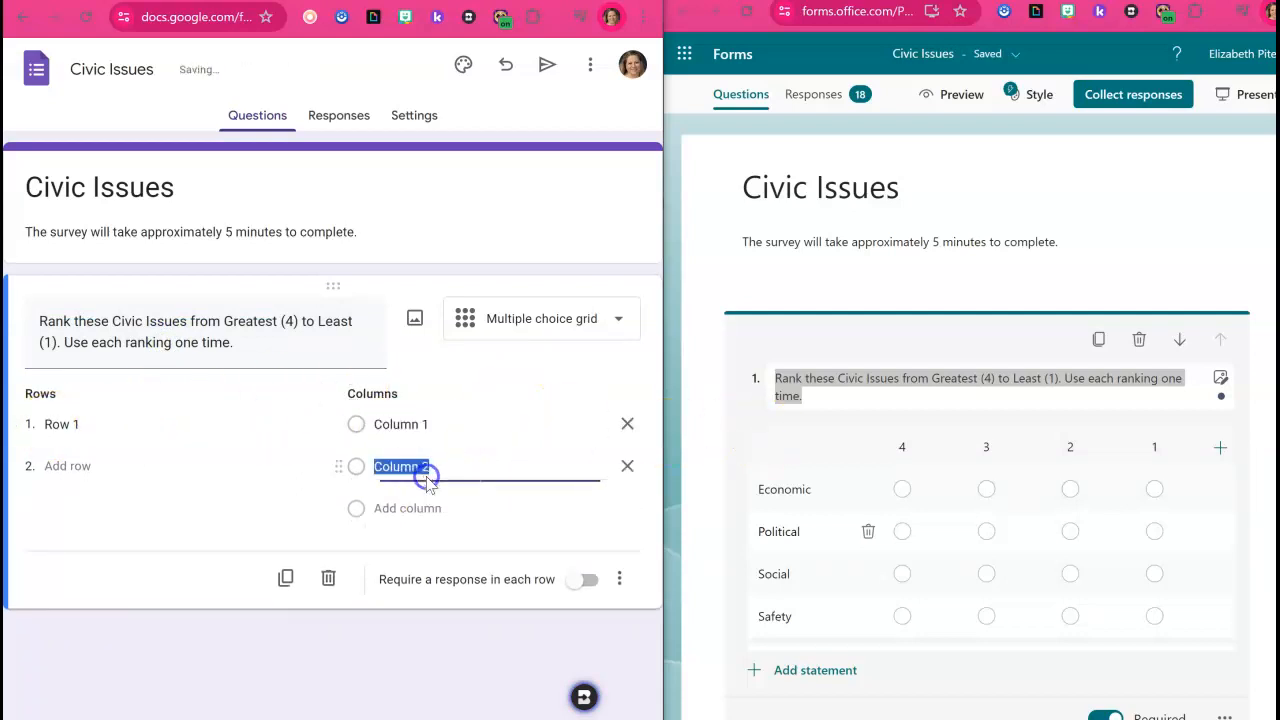
left_click(428, 424)
type("4")
left_click(416, 476)
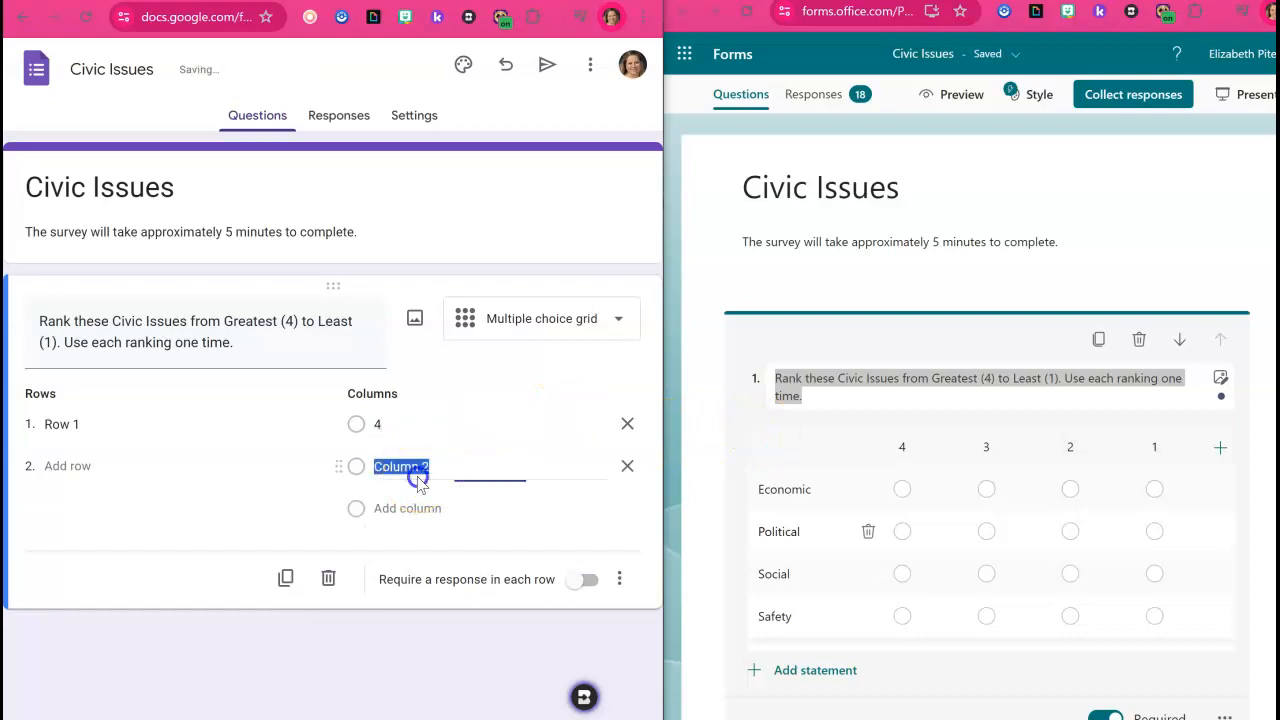
left_click(416, 508)
type("2")
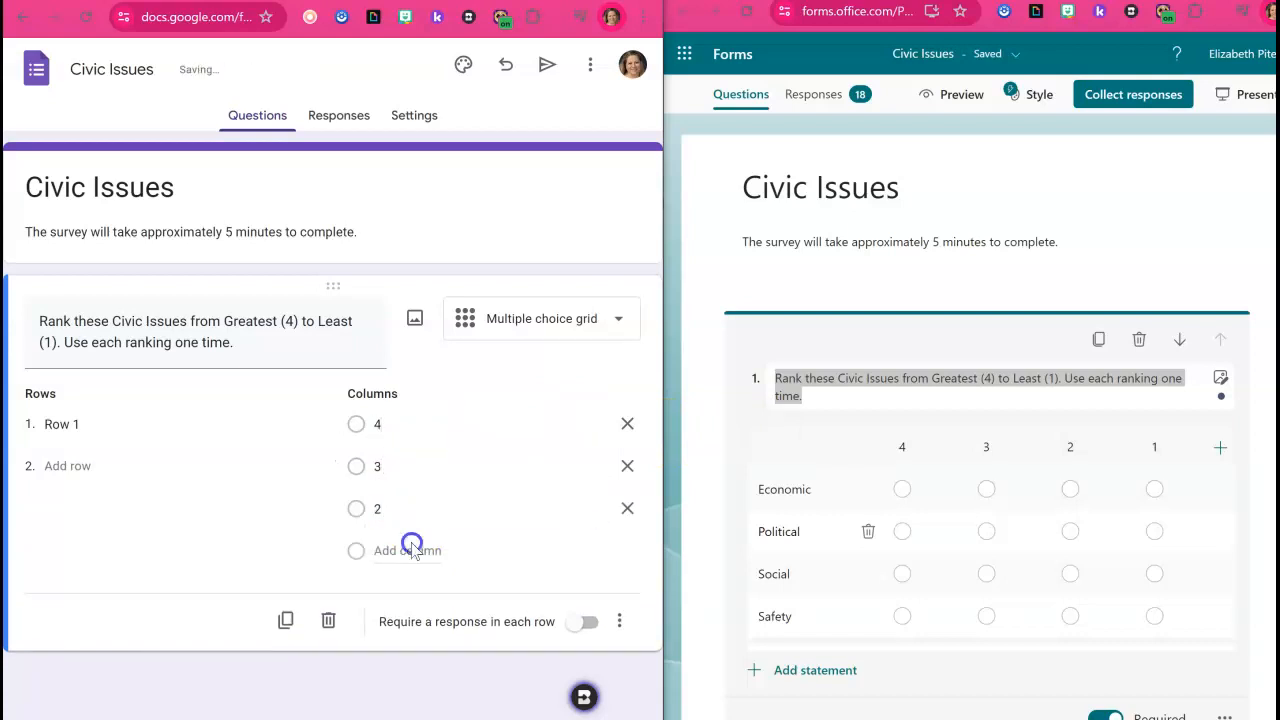
left_click(413, 560)
type("1")
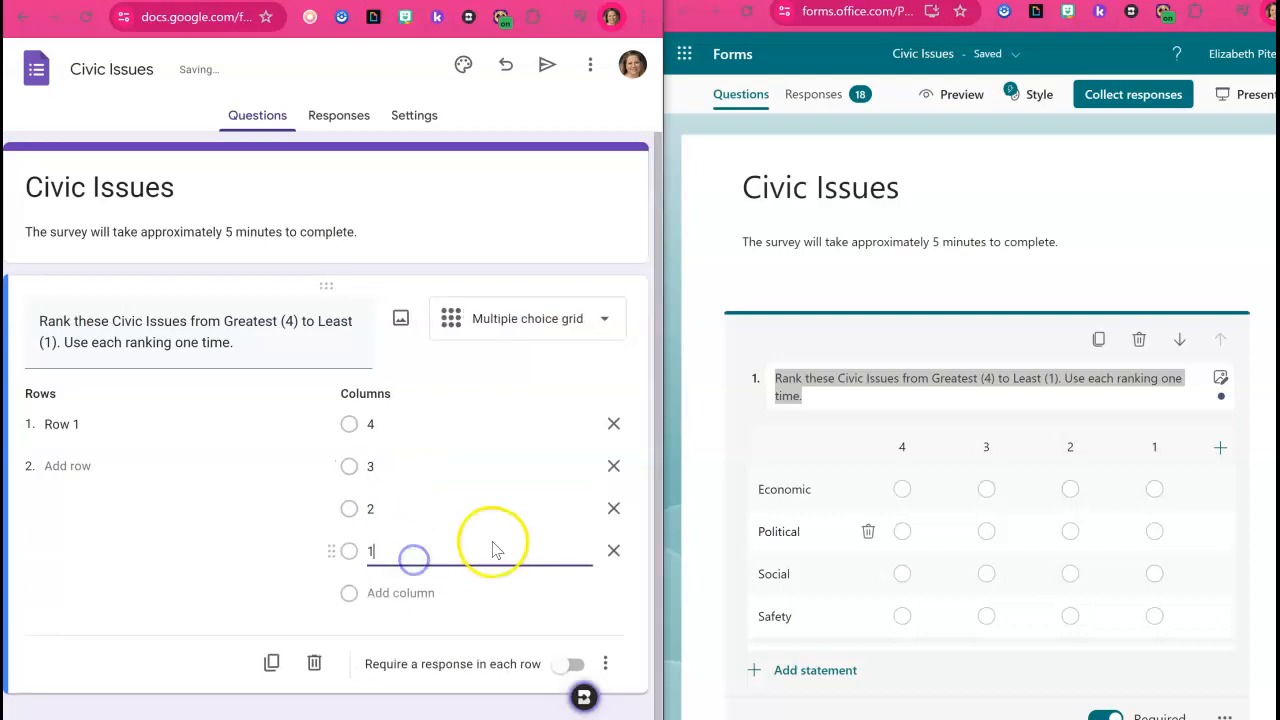
Copy the survey statements Economic and Political into the first two rows of the grid question.
left_click(766, 488)
key("ctrl+c")
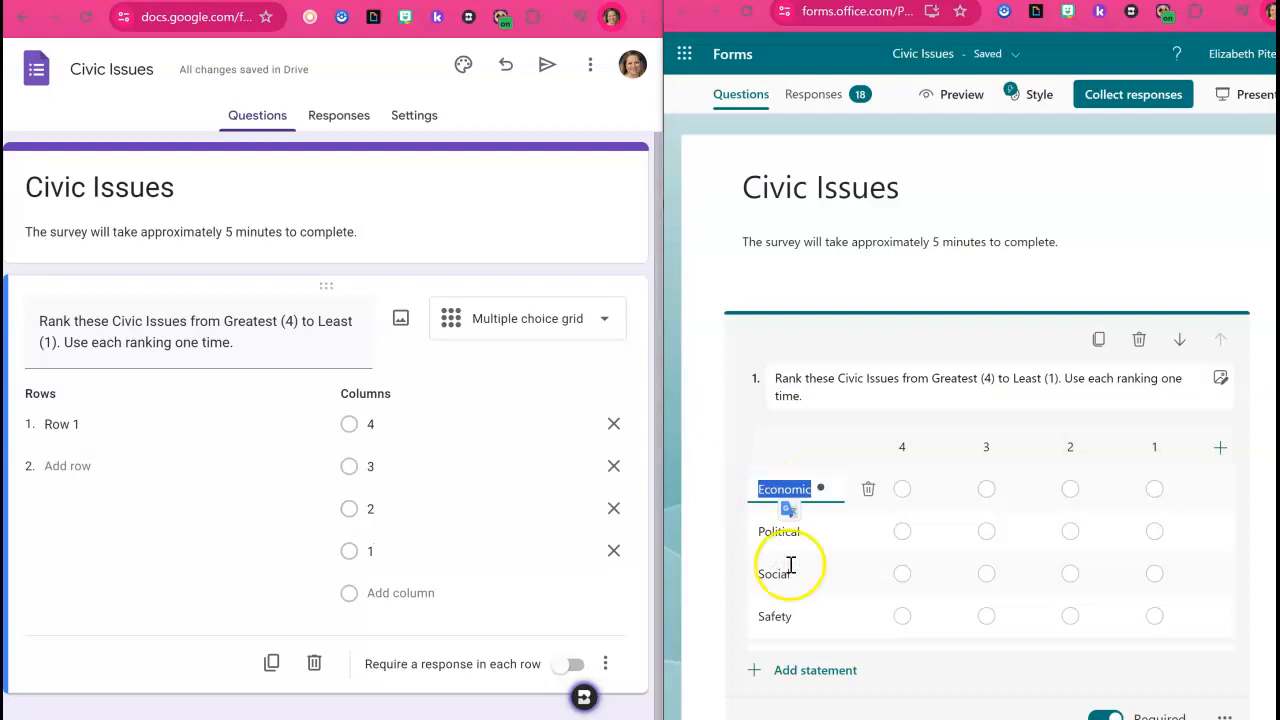
left_click(160, 428)
key("ctrl+v")
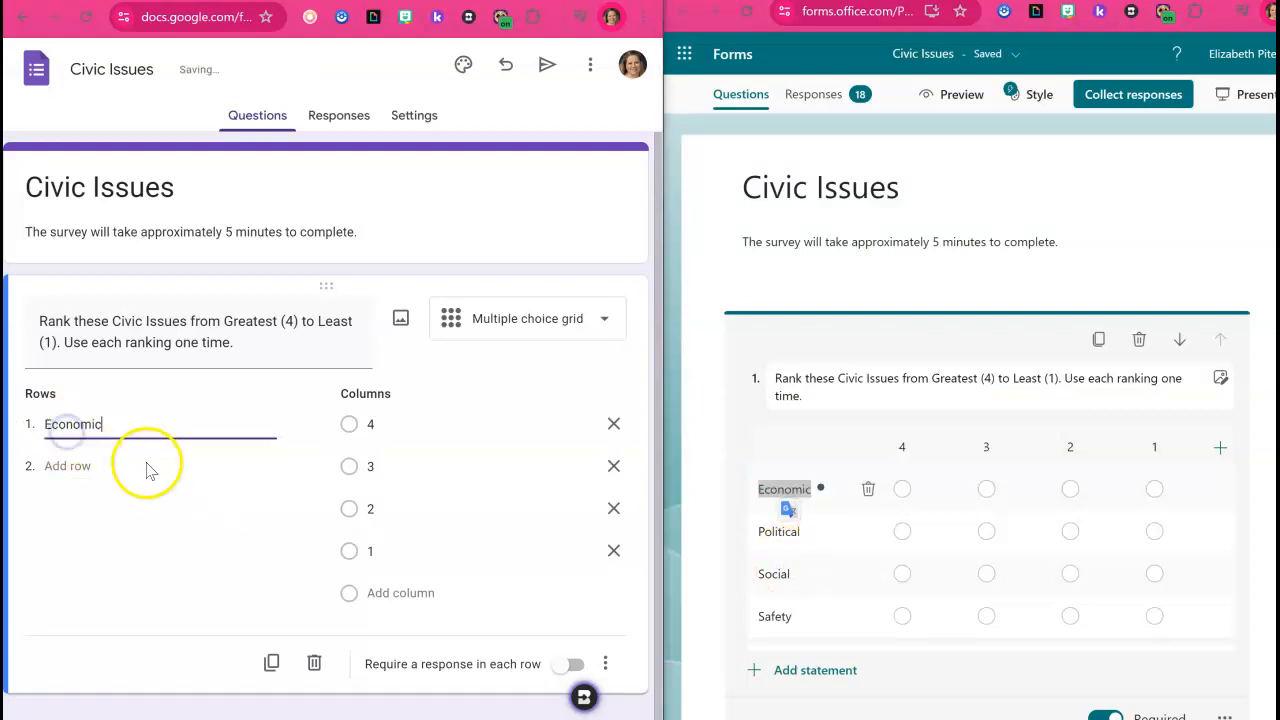
left_click(778, 531)
key("ctrl+c")
left_click(67, 466)
key("ctrl+v")
Copy the survey statements Social and Safety into the third and fourth rows of the grid question.
left_click(773, 573)
key("ctrl+c")
left_click(67, 508)
key("ctrl+v")
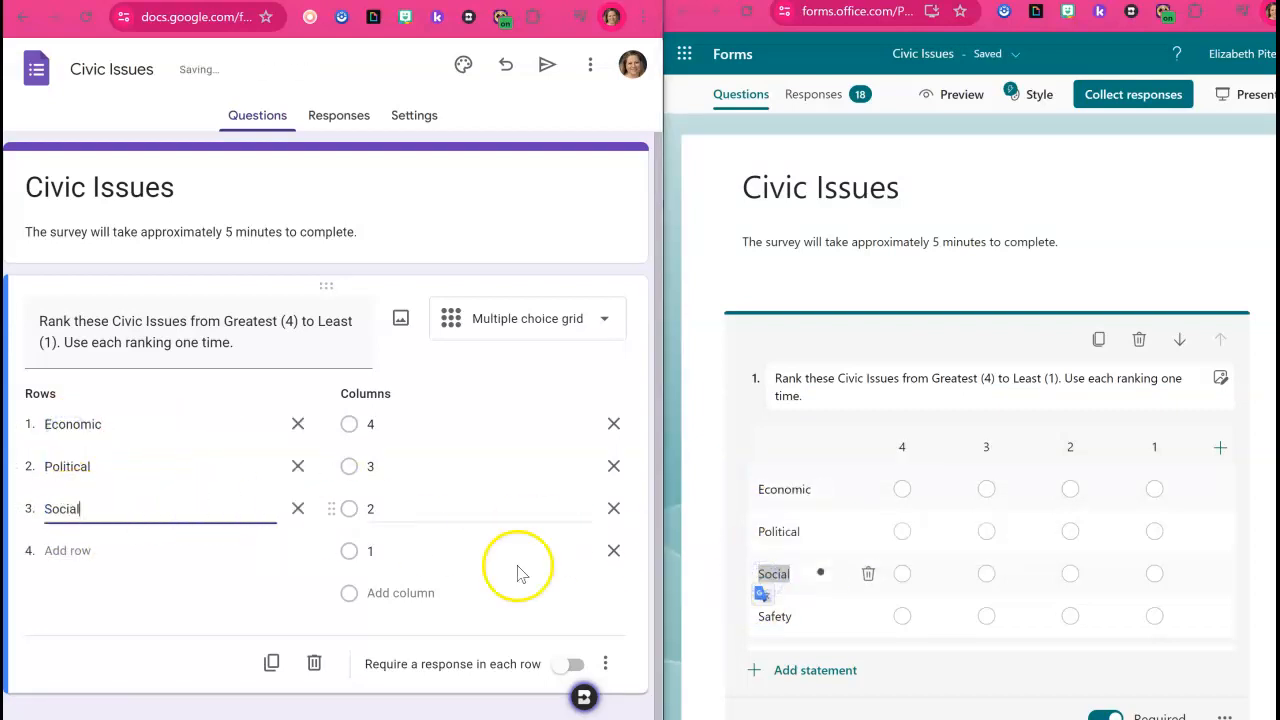
left_click(783, 617)
key("ctrl+c")
left_click(45, 551)
key("ctrl+v")
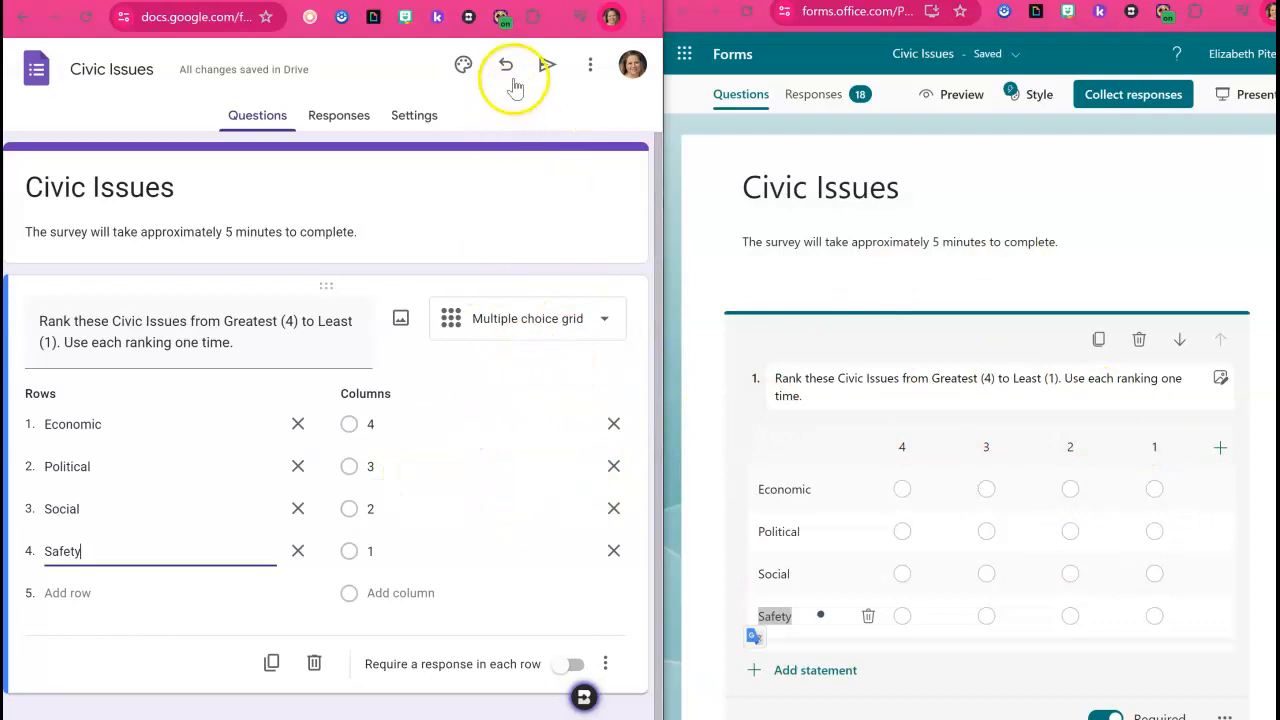
Preview the Civic Issues form as respondents see it, and return to the form editor.
left_click(586, 65)
left_click(585, 73)
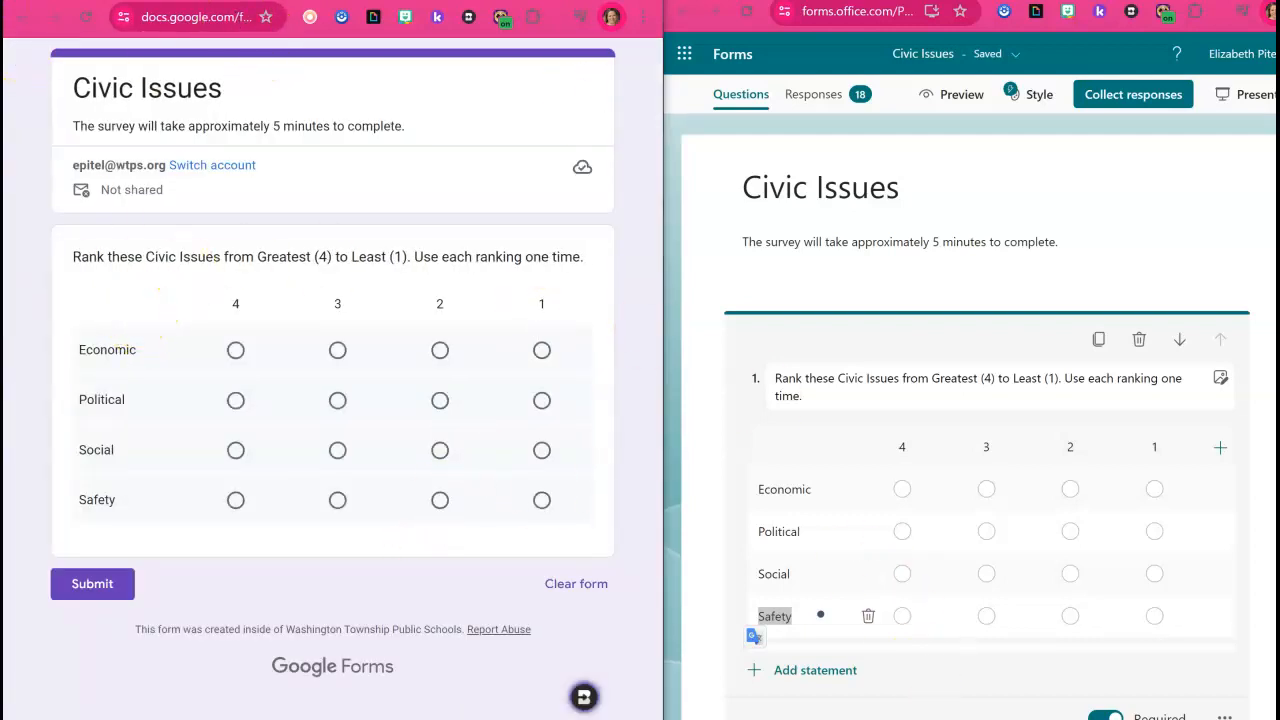
left_click(500, 3)
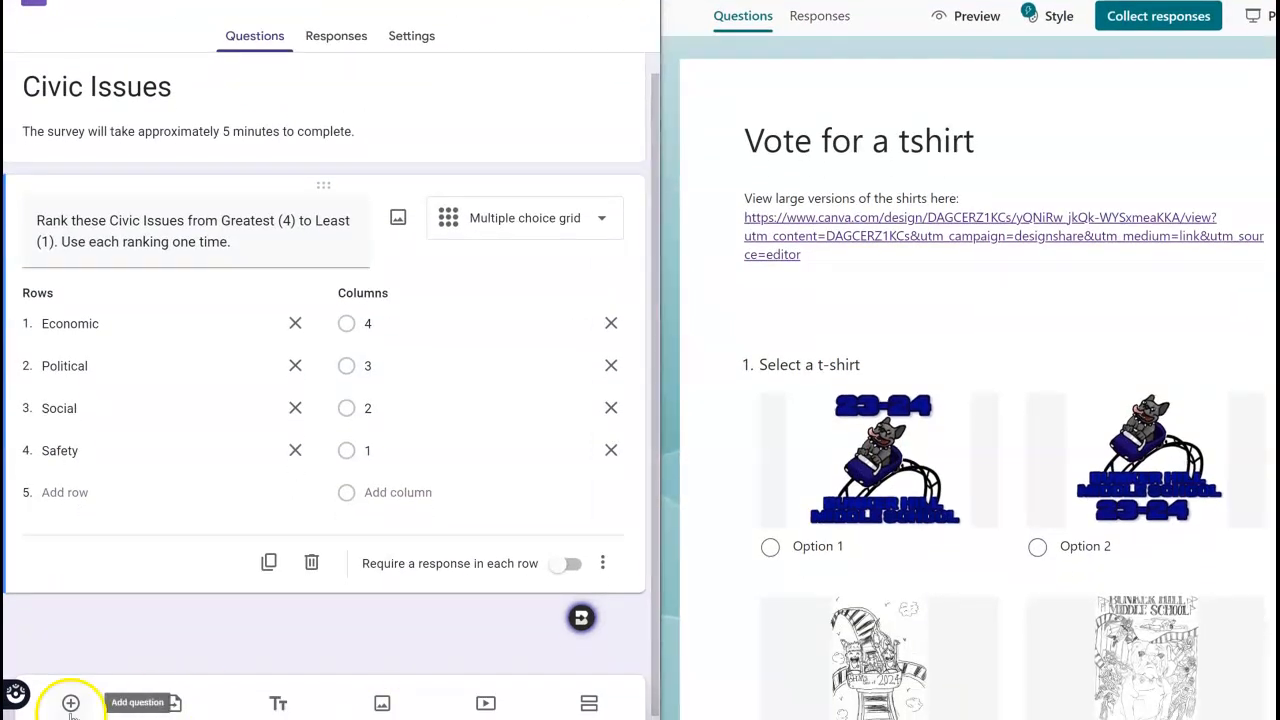
Add a multiple choice question titled "Select a t-shirt", copying the title from the Vote for a tshirt survey.
left_click(70, 706)
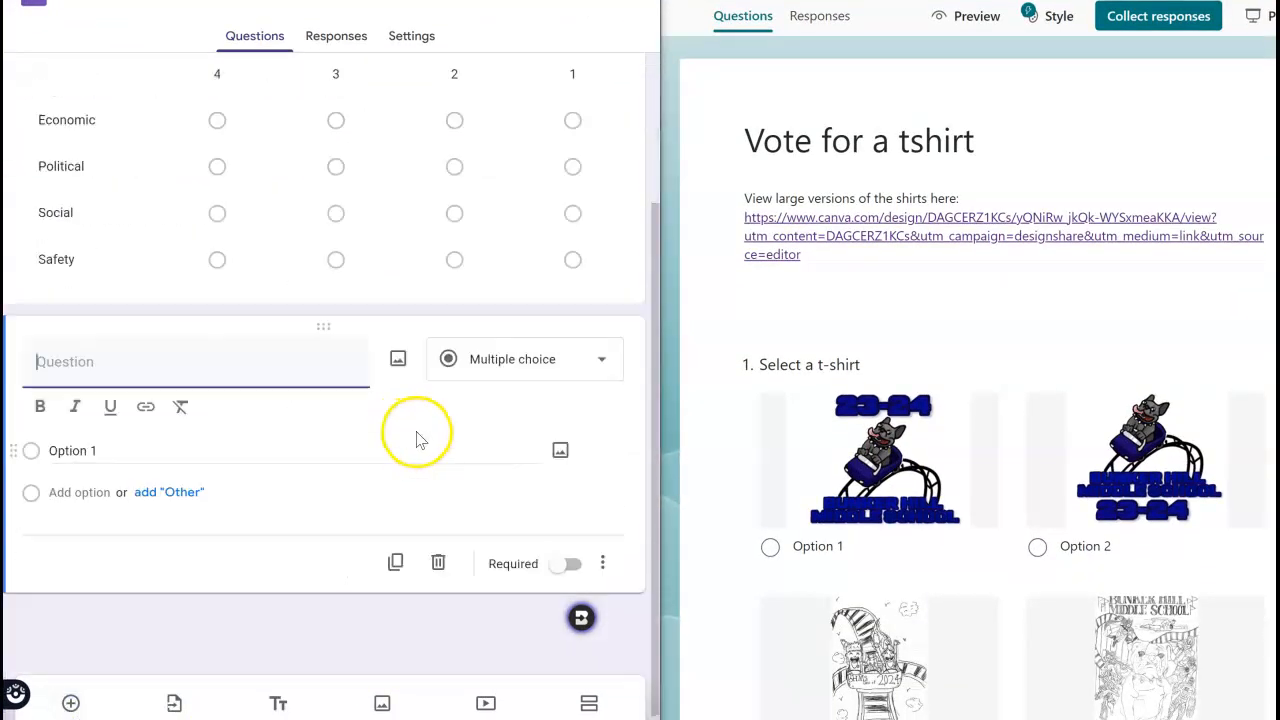
left_click(797, 370)
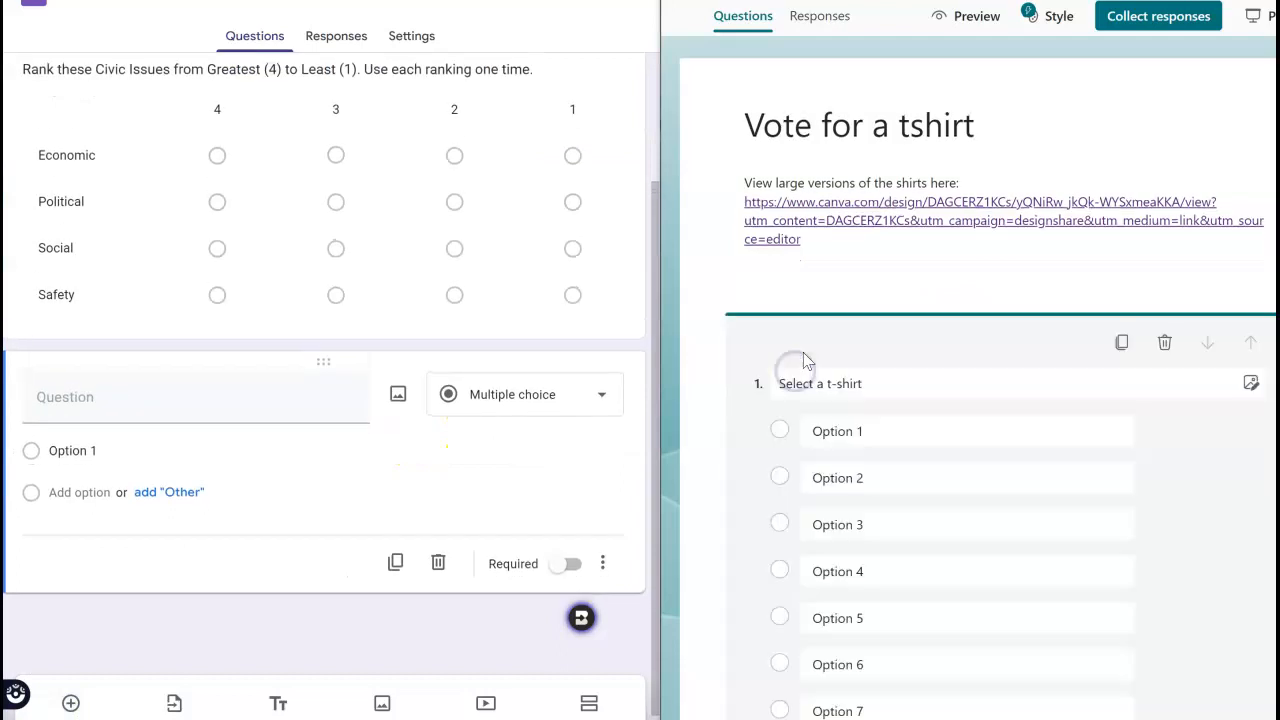
triple_click(810, 143)
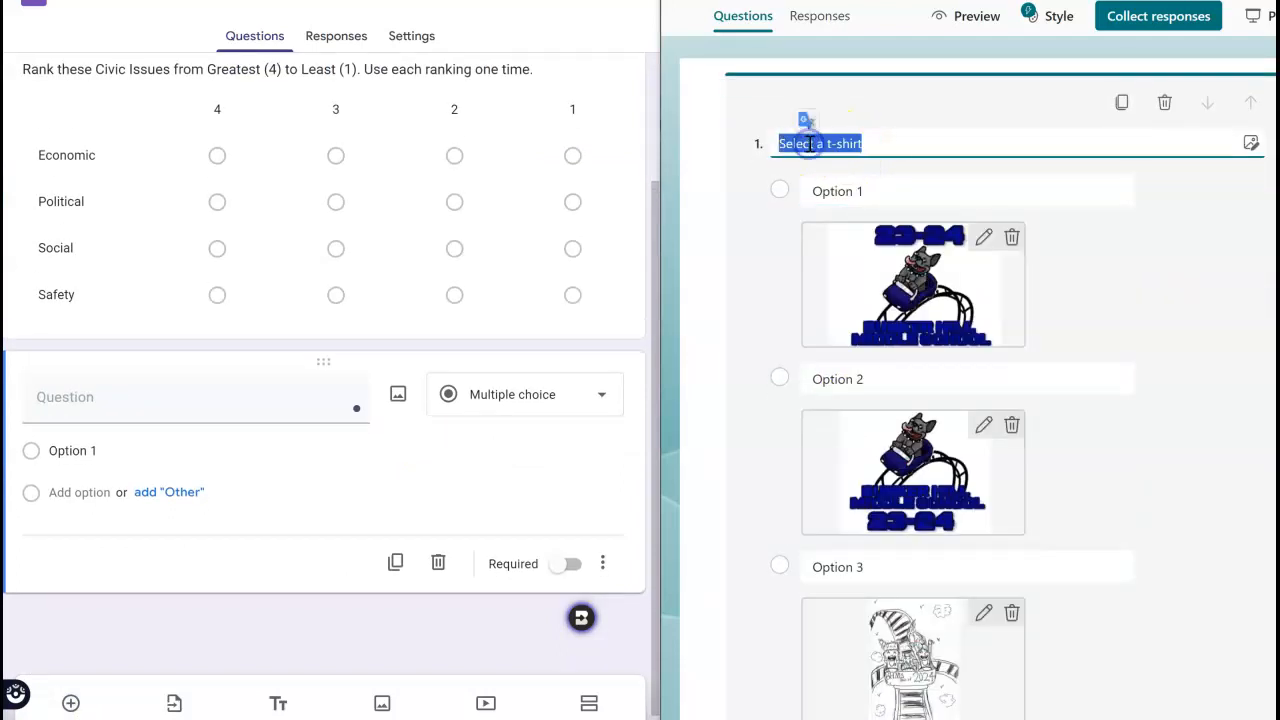
key("ctrl+c")
left_click(126, 394)
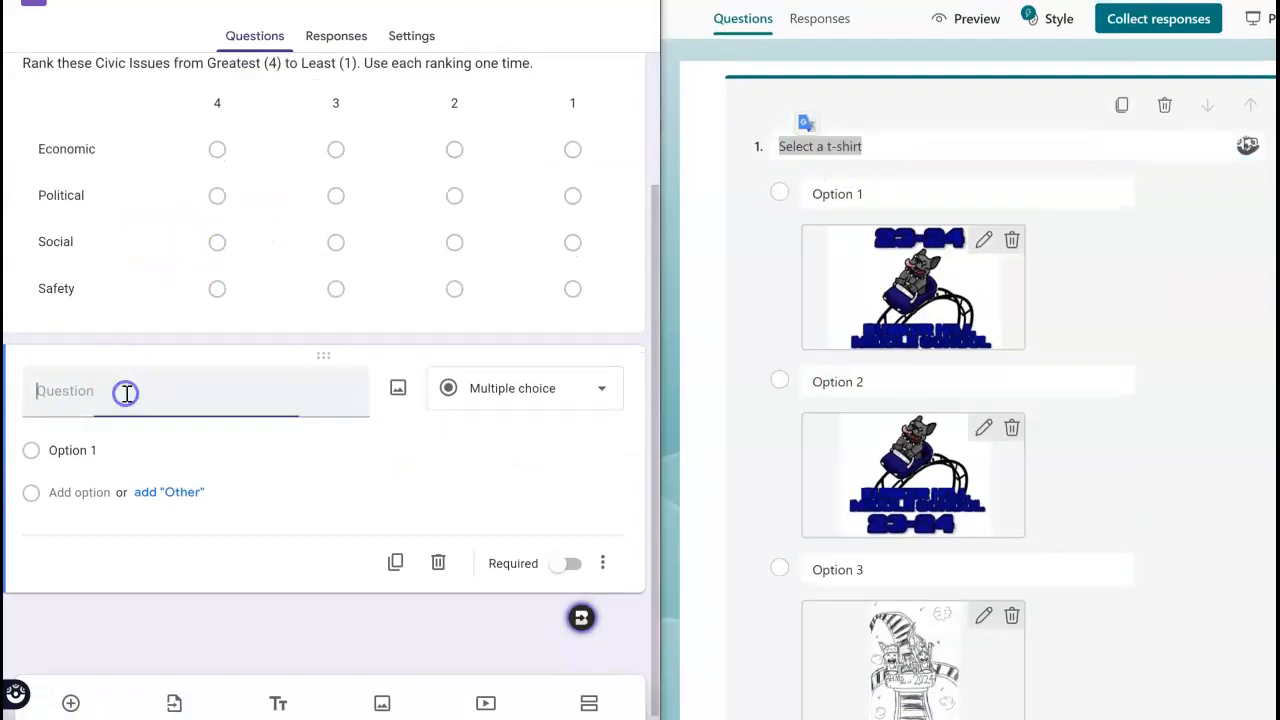
key("ctrl+v")
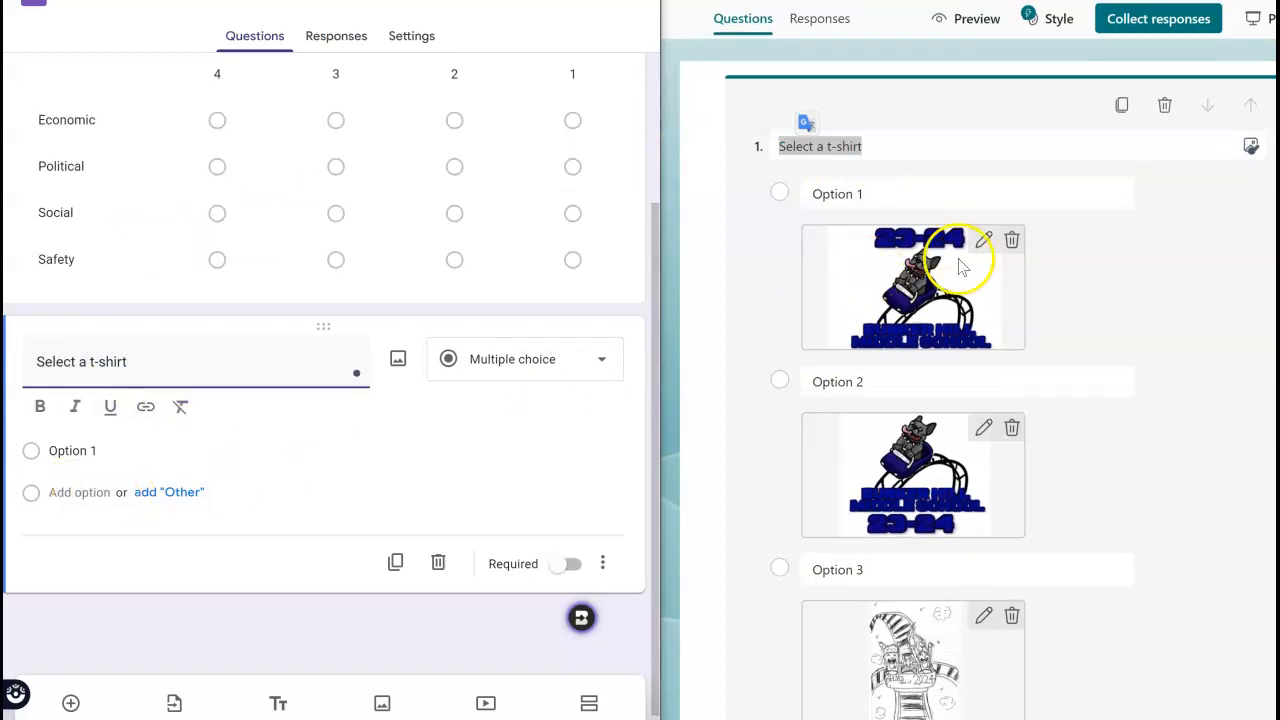
Save the Option 1 t-shirt picture from the Vote for a tshirt survey to the computer as a PNG image.
left_click(895, 315)
right_click(895, 313)
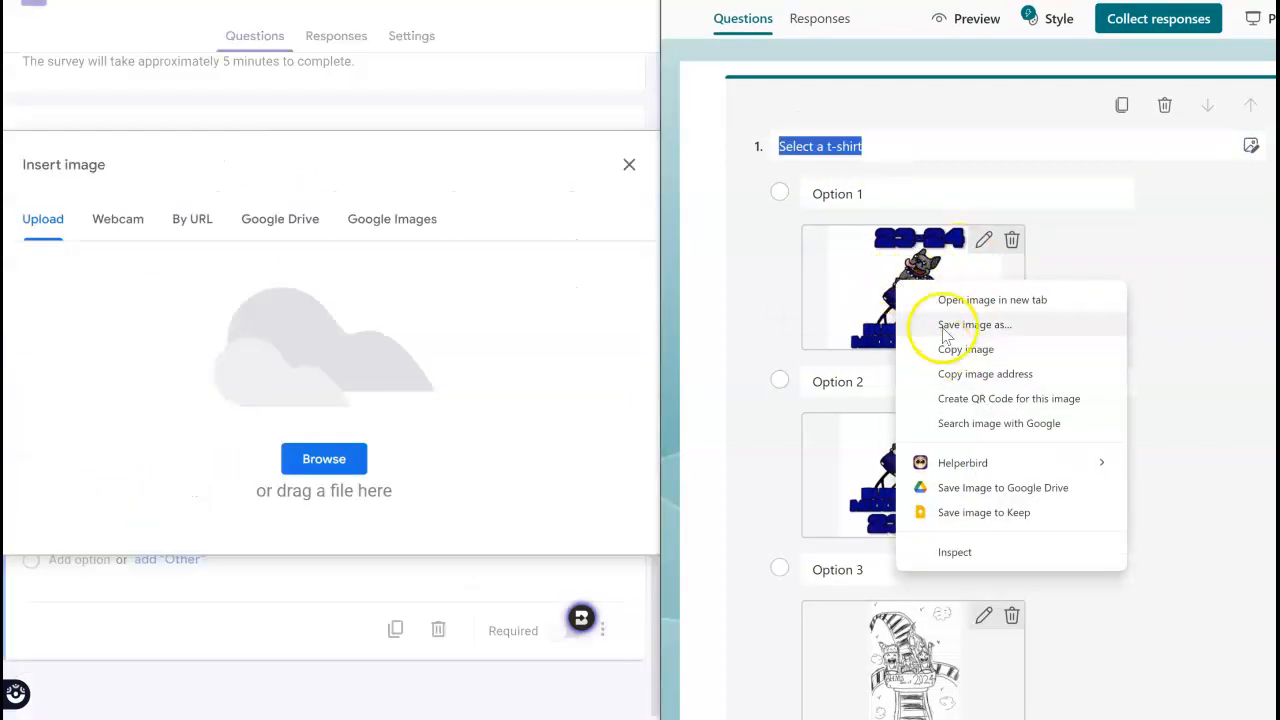
left_click(944, 328)
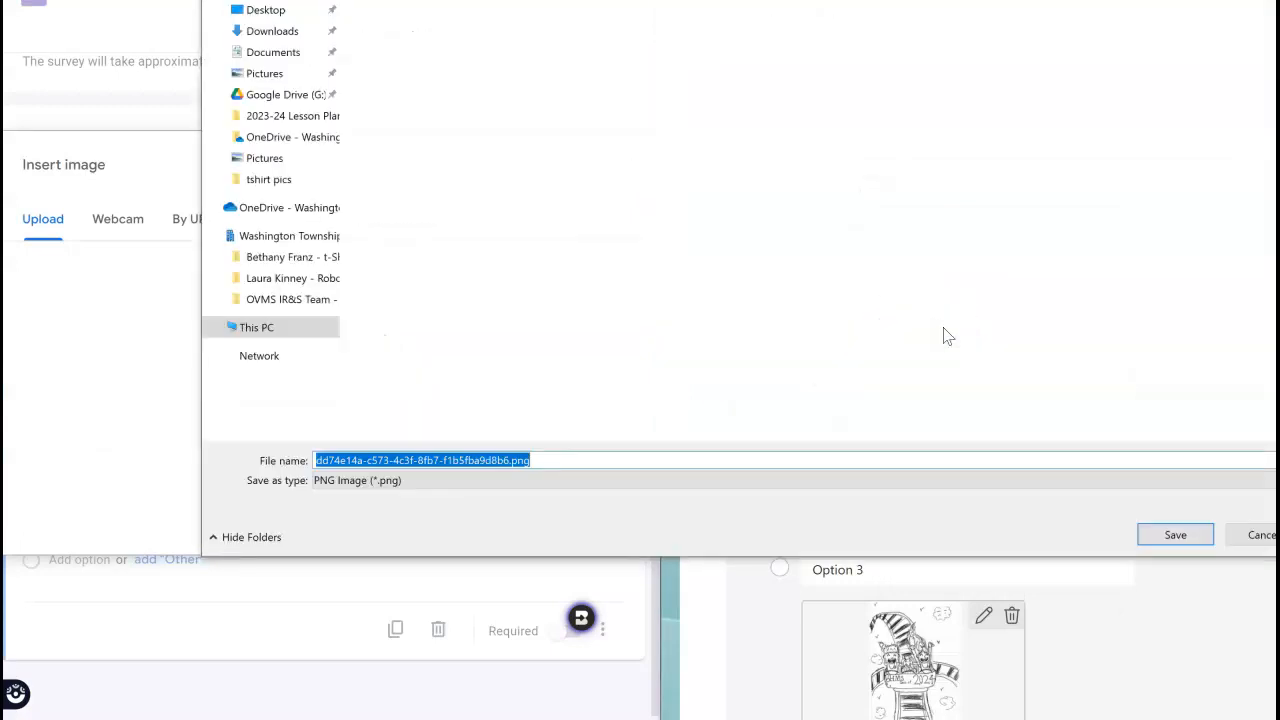
left_click(1190, 533)
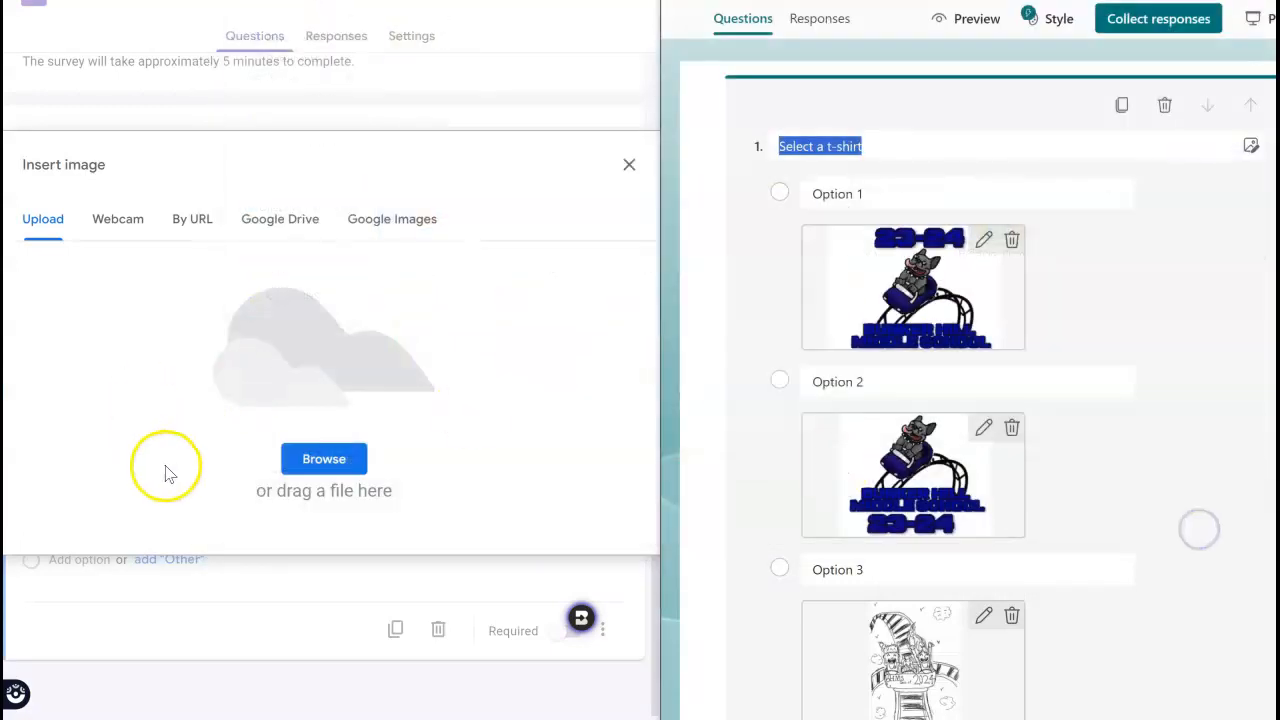
left_click(629, 164)
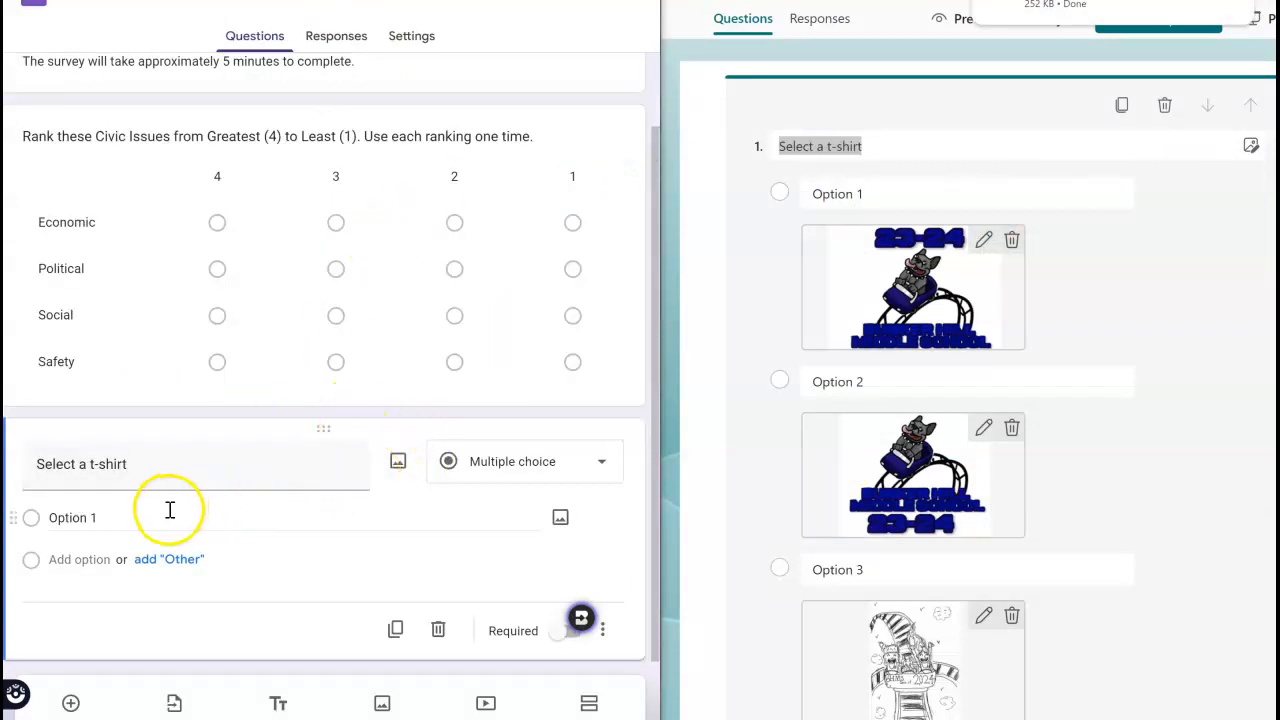
Upload the saved 23-24 t-shirt picture as the image for Option 1 of the "Select a t-shirt" question.
left_click(560, 520)
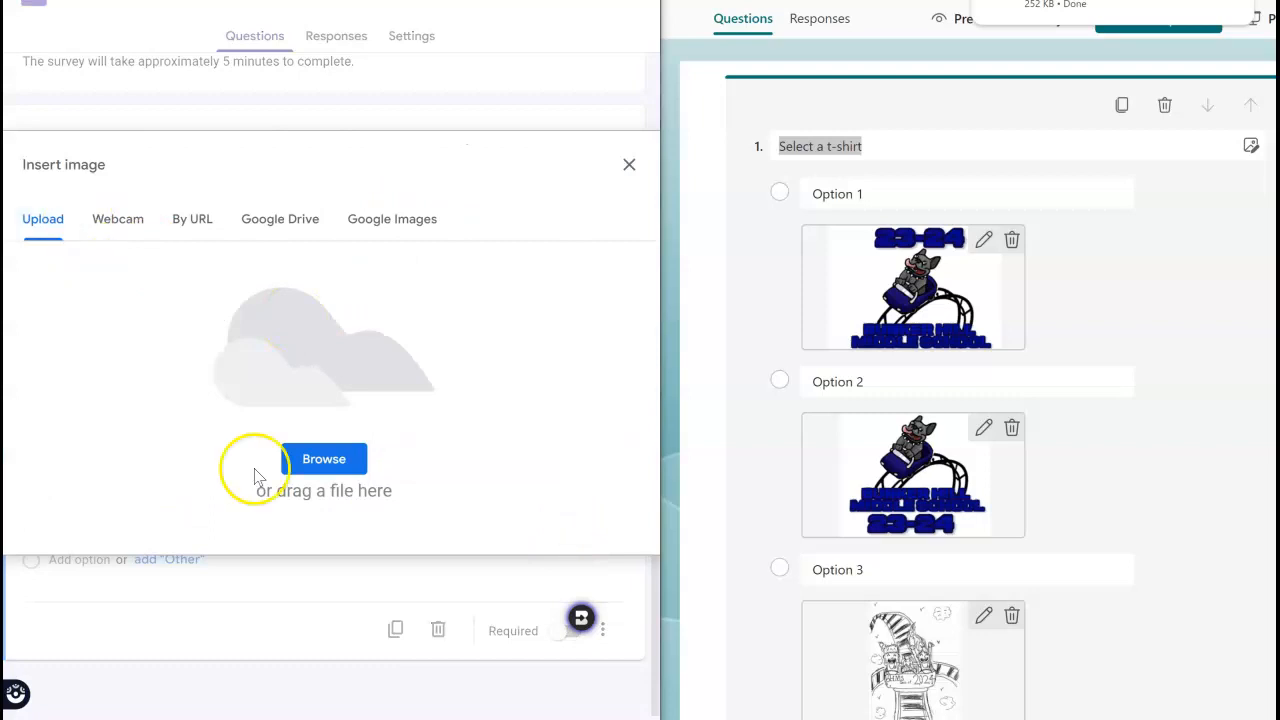
left_click(340, 460)
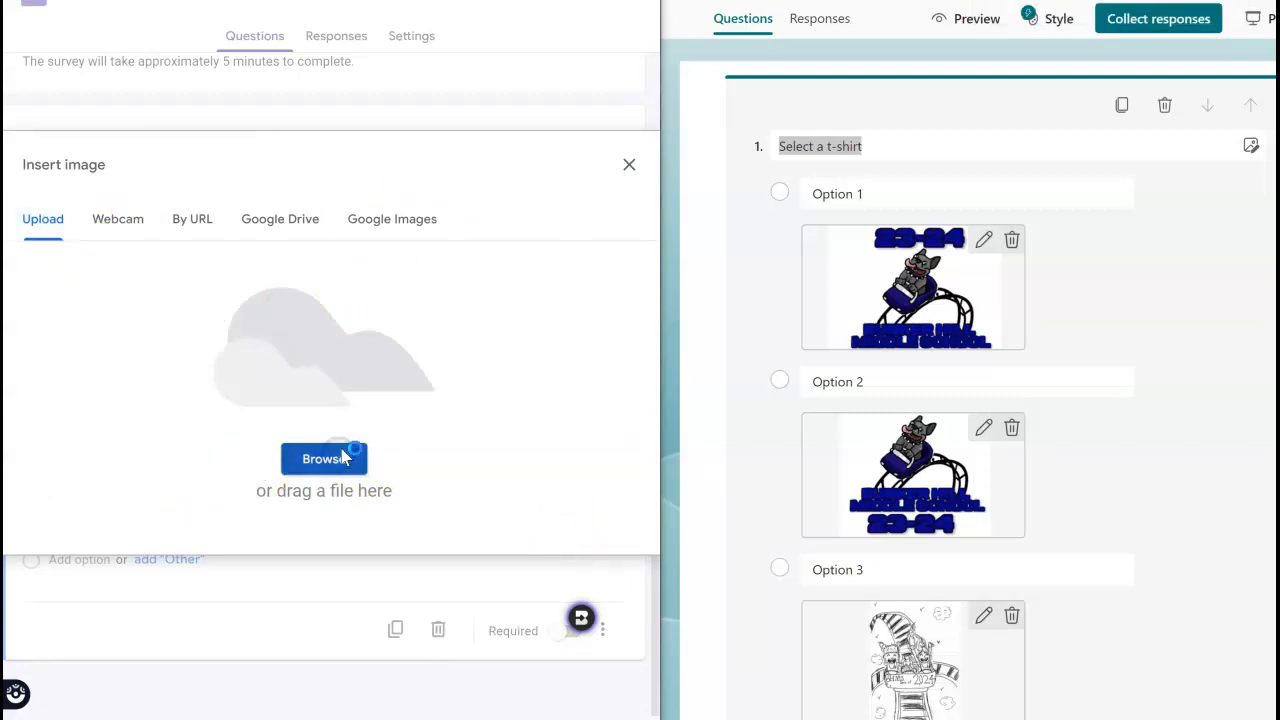
left_click(92, 32)
double_click(347, 62)
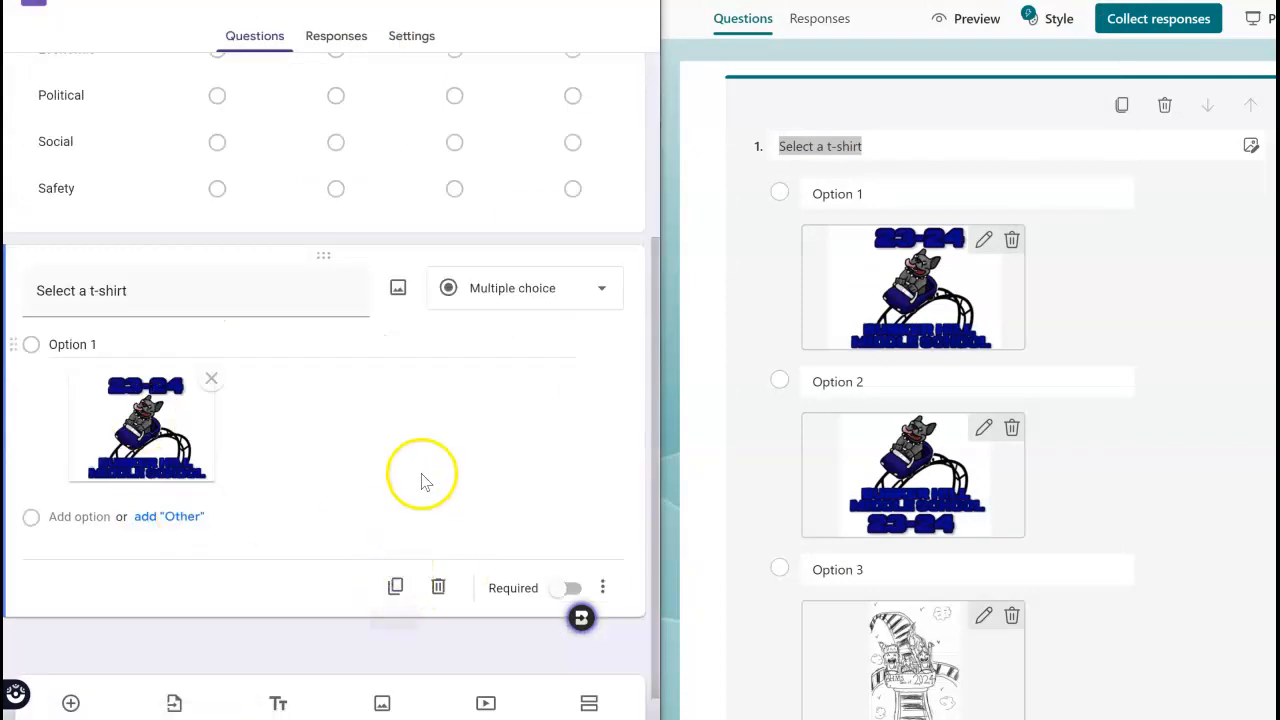
Add Option 2 to the "Select a t-shirt" question and attach the hawk picture to it.
left_click(80, 516)
right_click(868, 455)
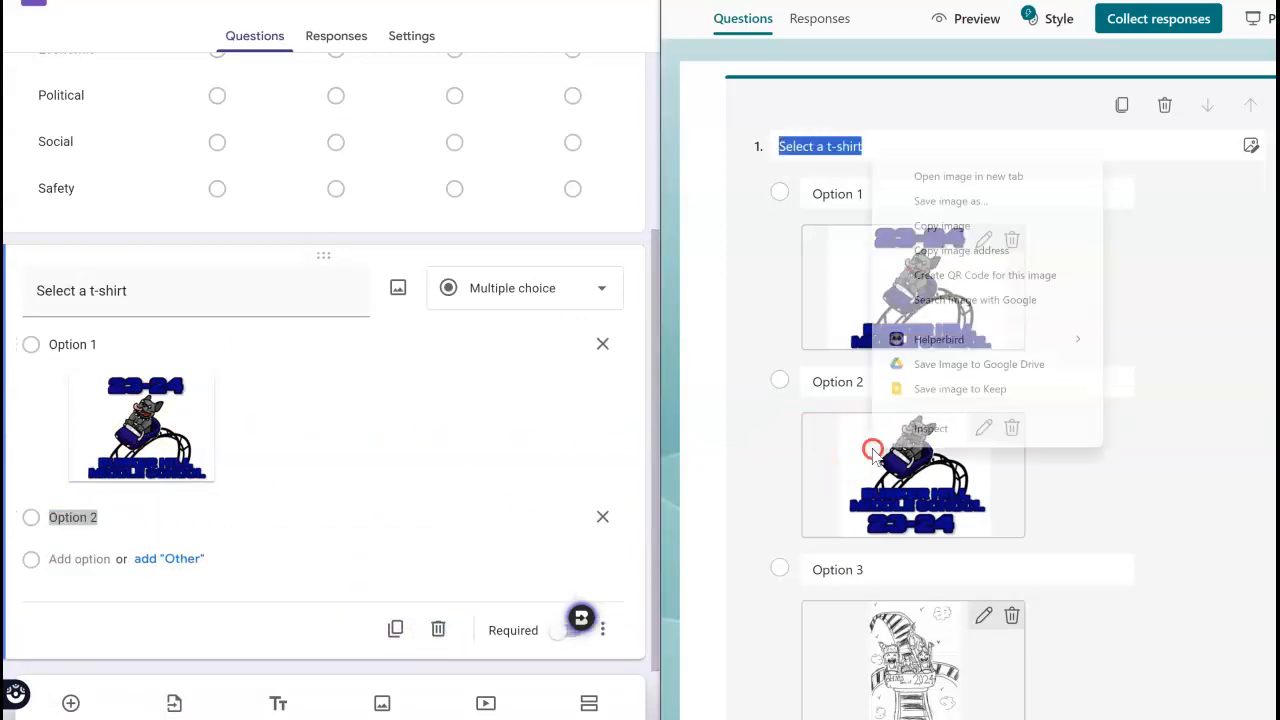
left_click(991, 201)
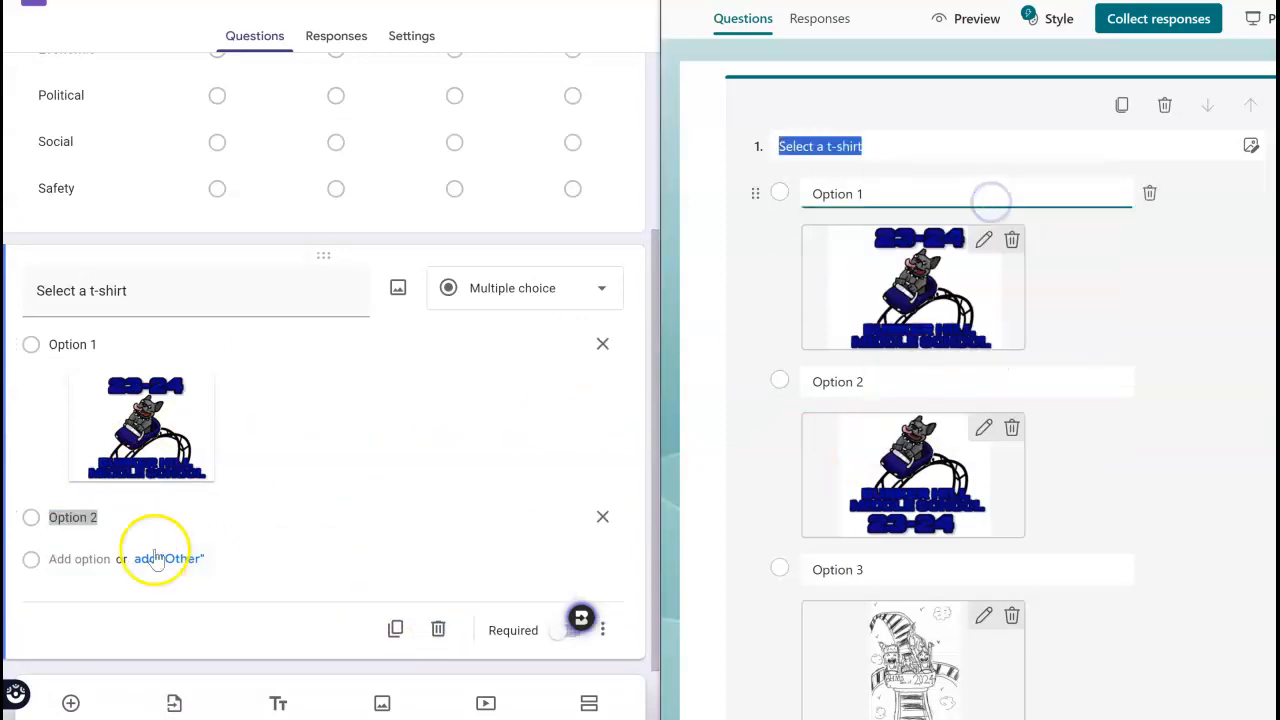
left_click(563, 519)
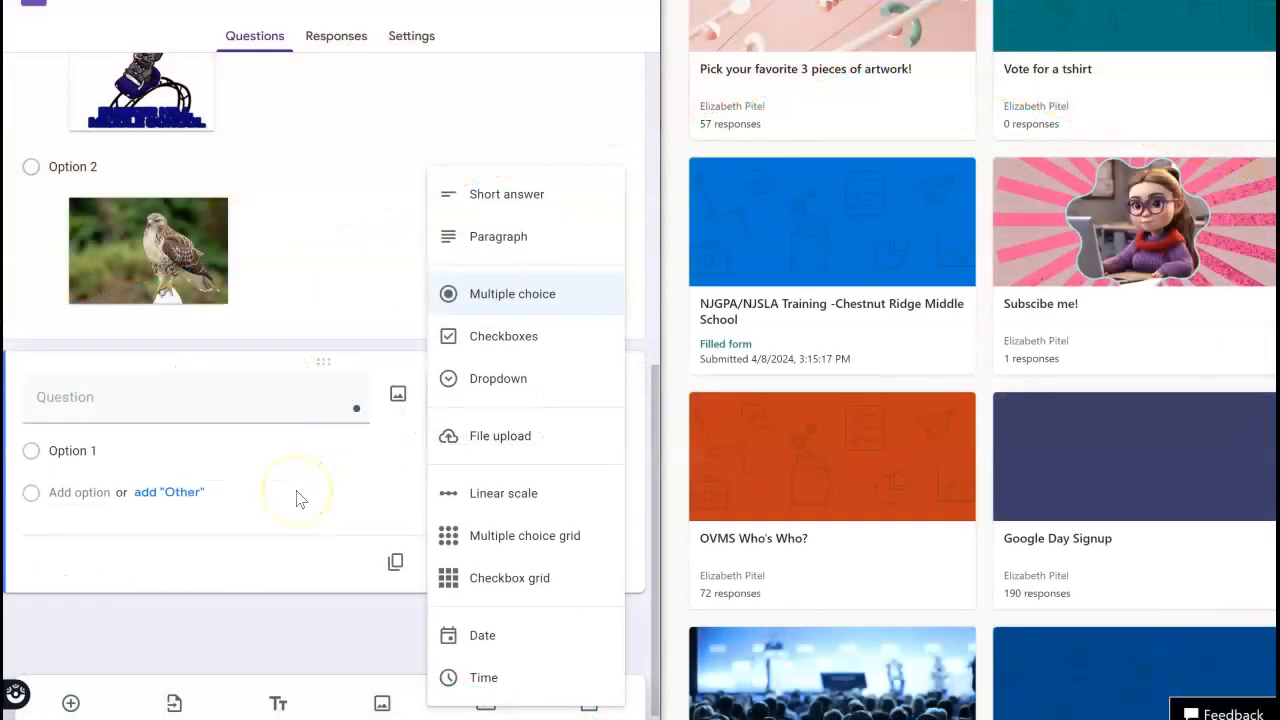
Compare the question types offered for the new Google Forms question with those in the Untitled form in Microsoft Forms.
left_click(306, 543)
left_click(486, 394)
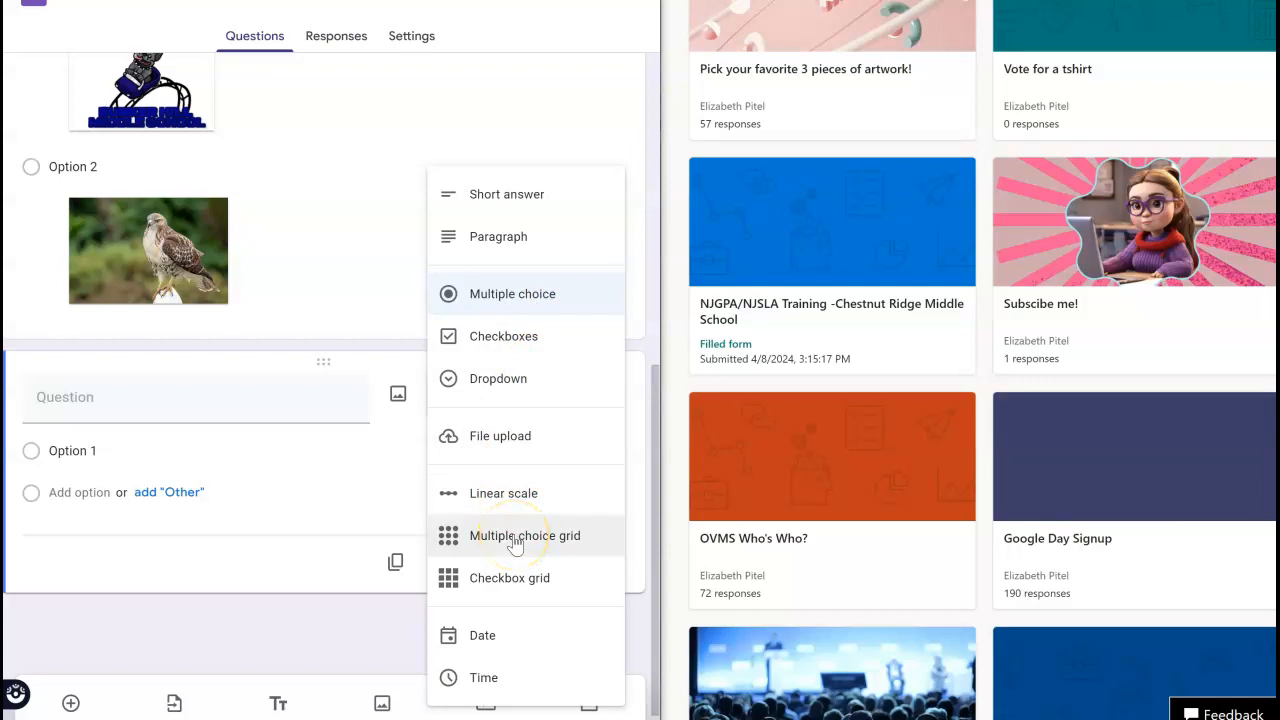
left_click(355, 618)
scroll(1225, 330, "up", 2)
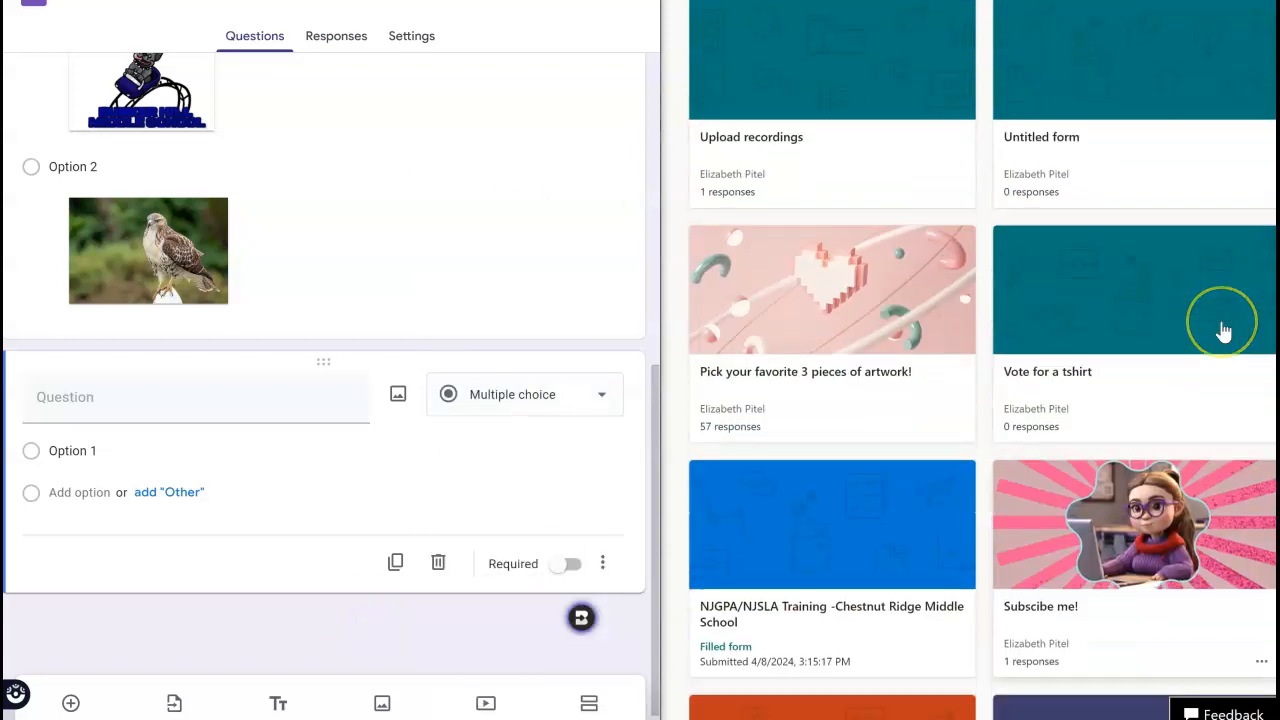
scroll(1225, 330, "up", 2)
left_click(1066, 91)
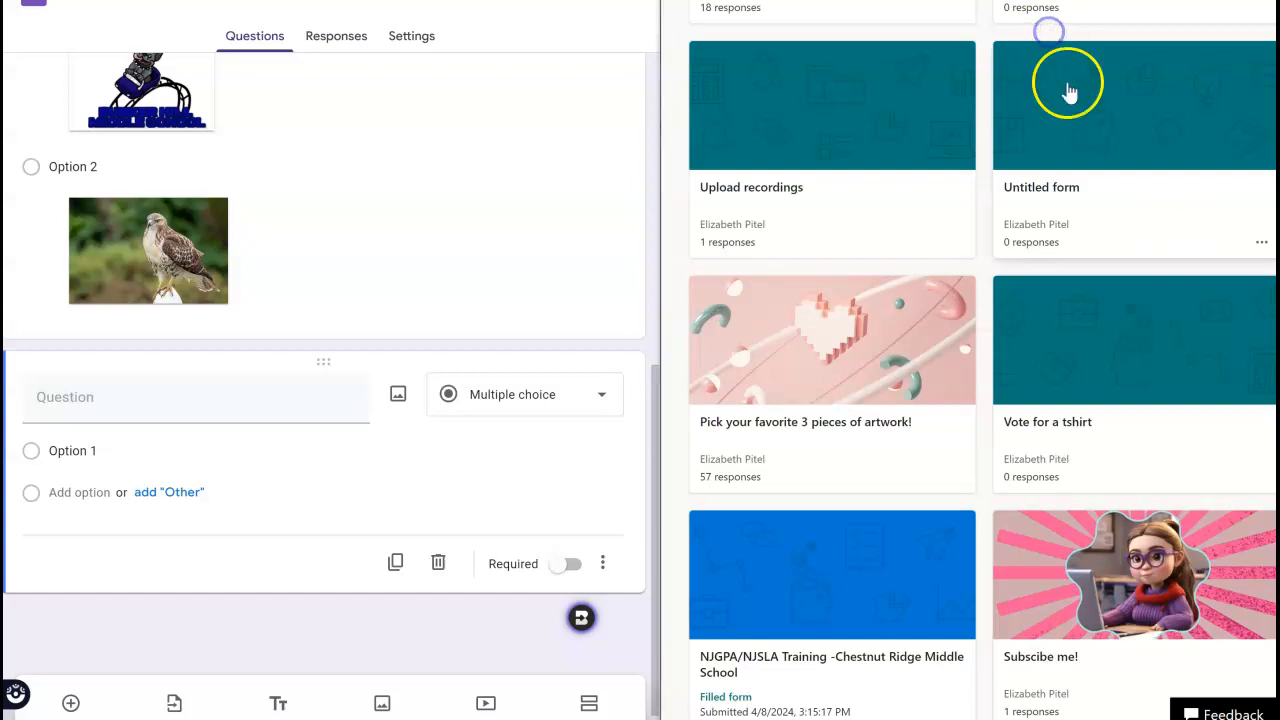
left_click(740, 388)
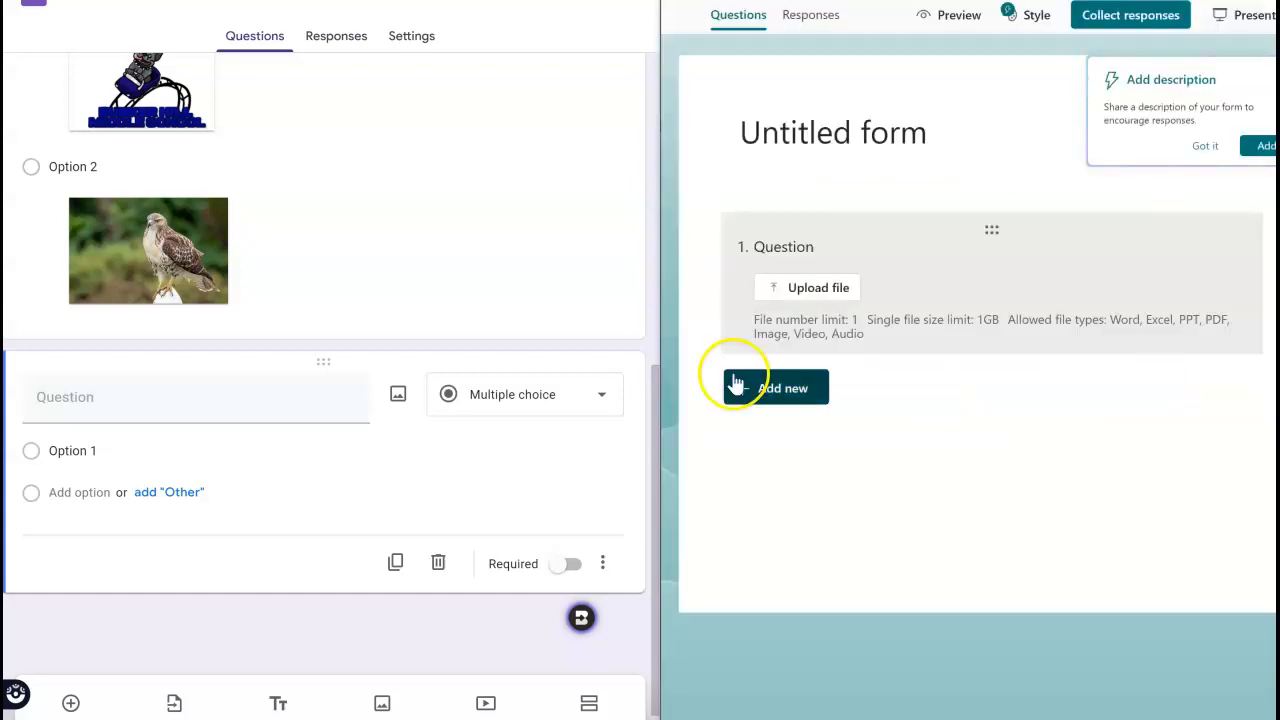
left_click(1168, 388)
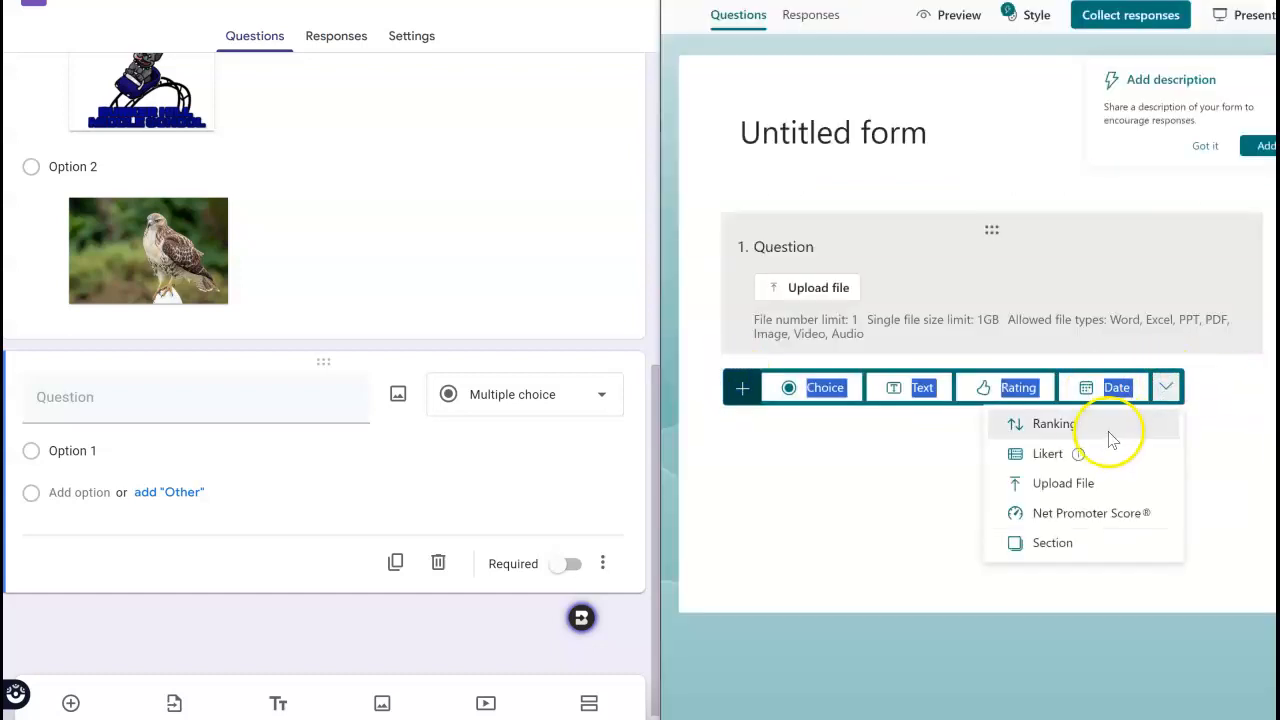
mouse_move(1090, 465)
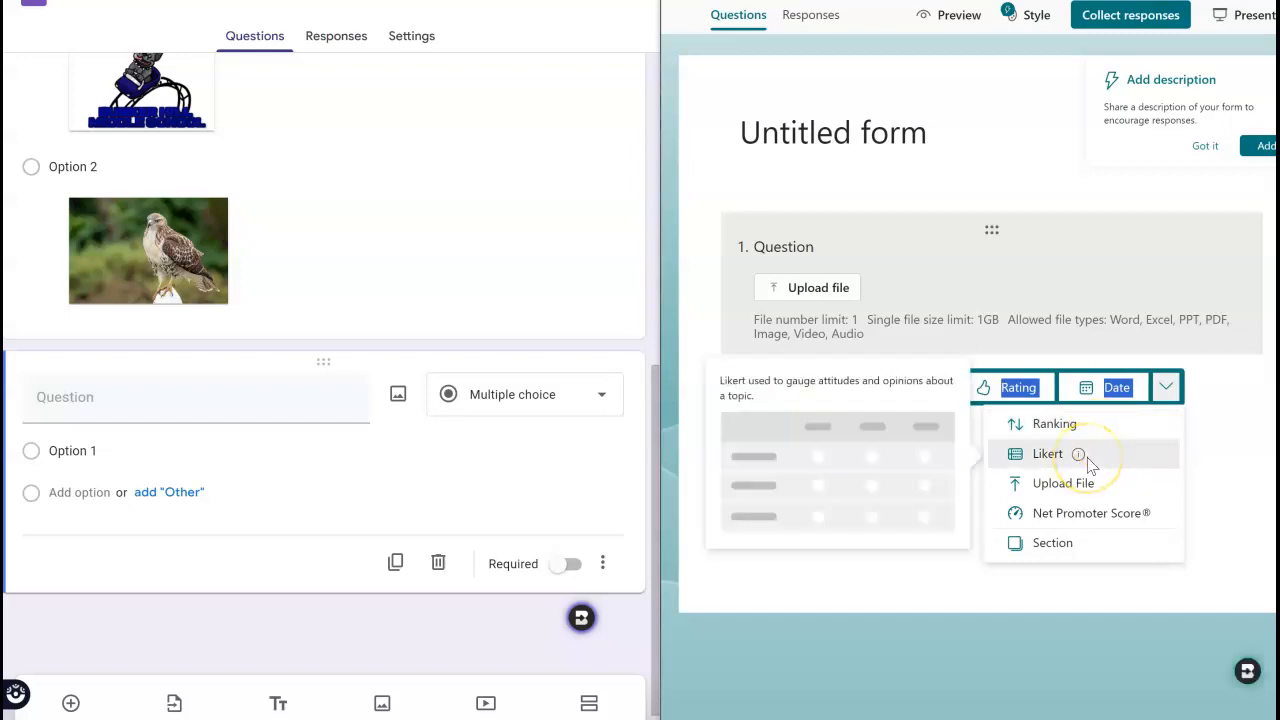
left_click(553, 402)
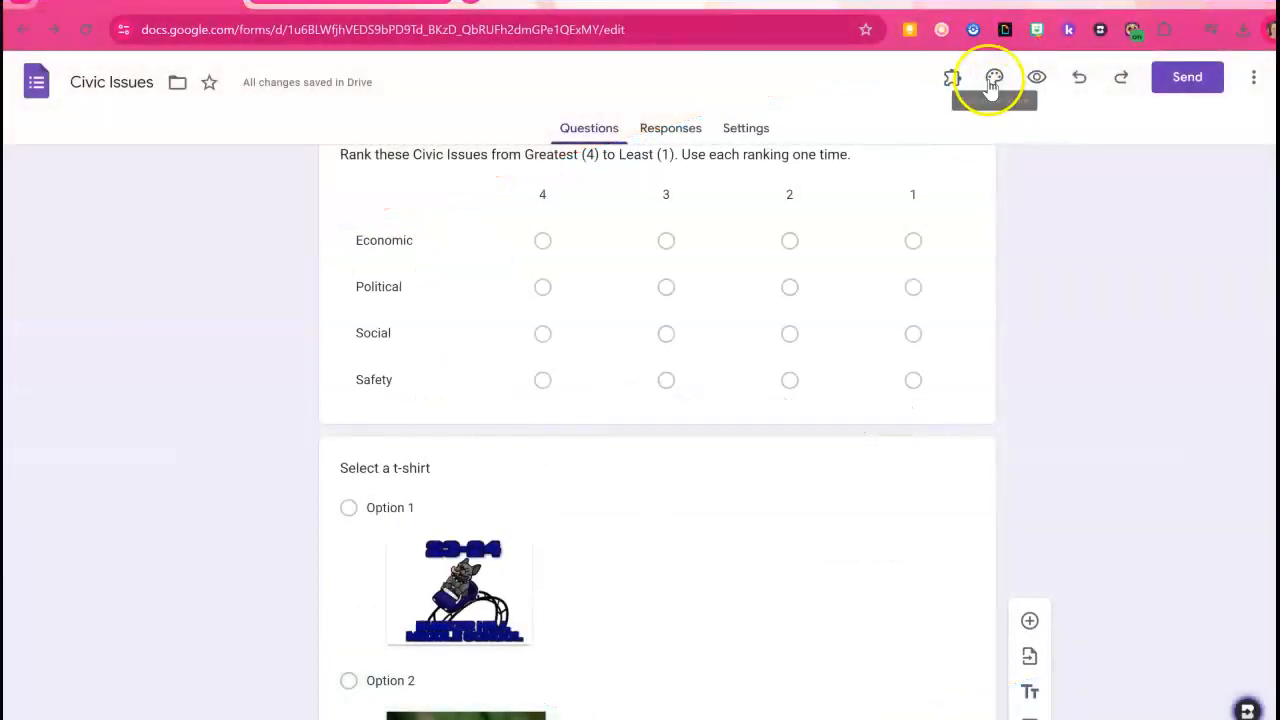
Customise the form's theme with the first Work and School header image and the Homemade Apple header font.
left_click(993, 80)
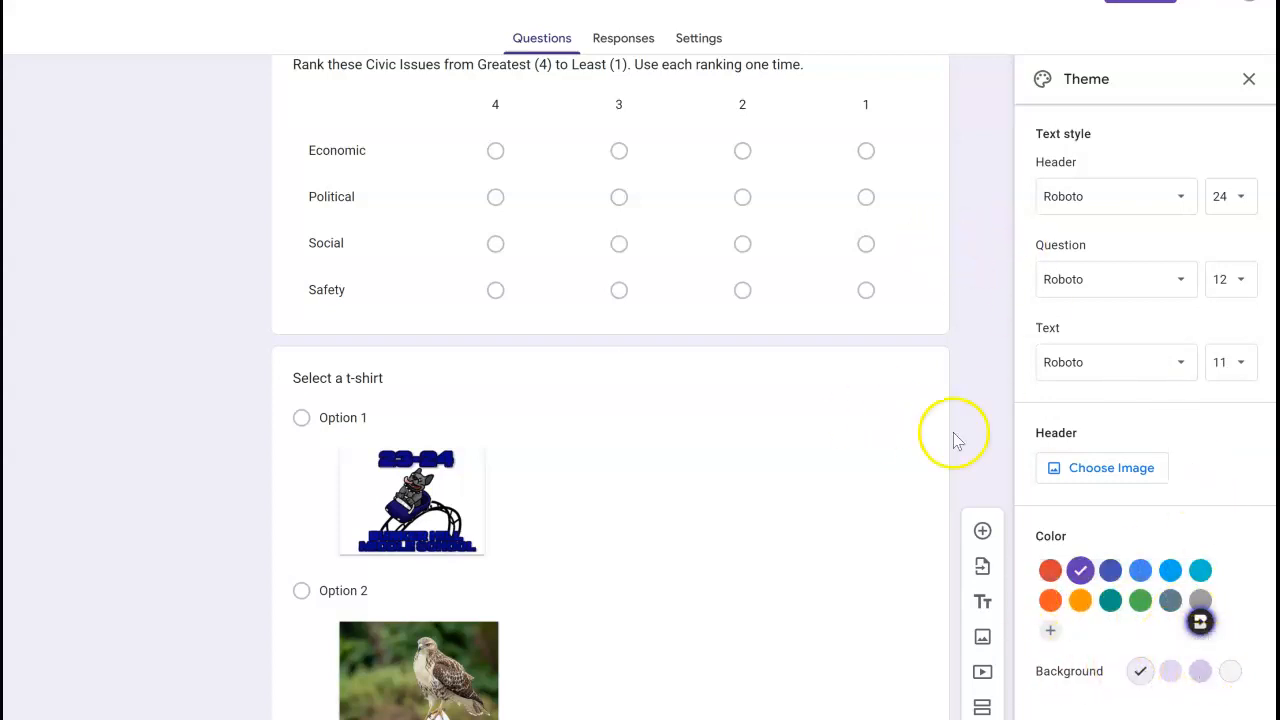
scroll(1066, 408, "up", 3)
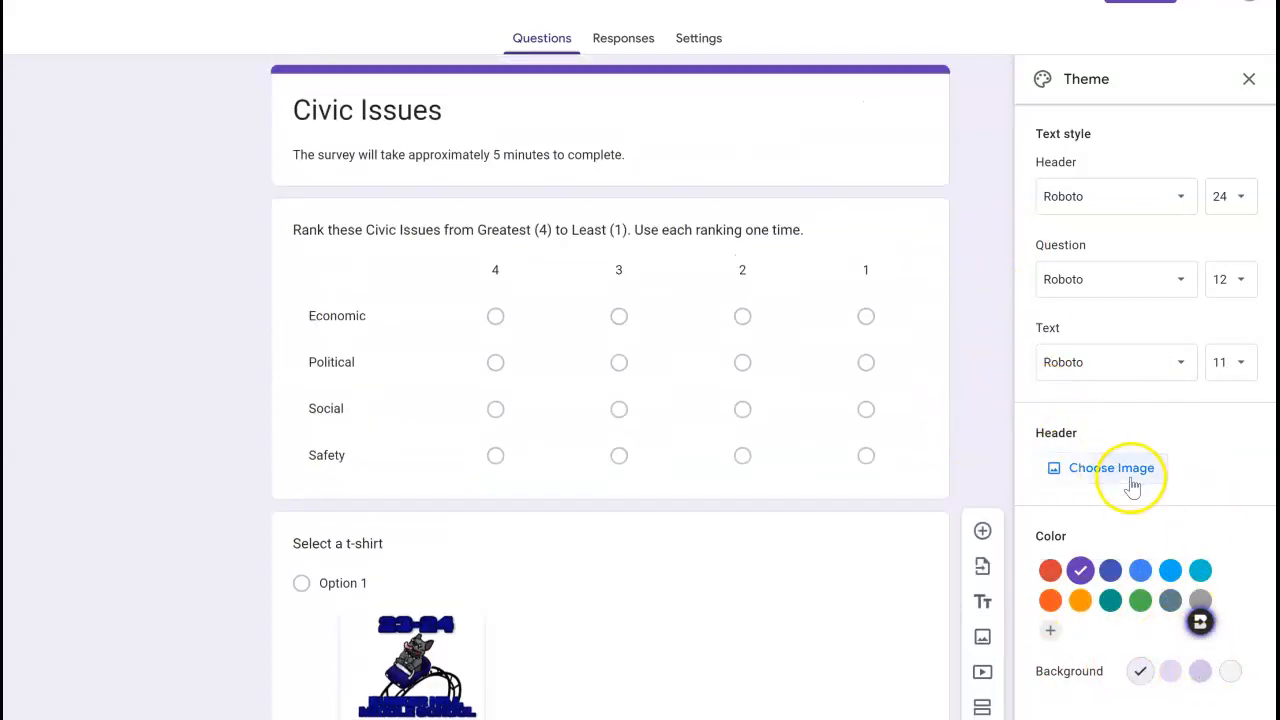
left_click(1131, 478)
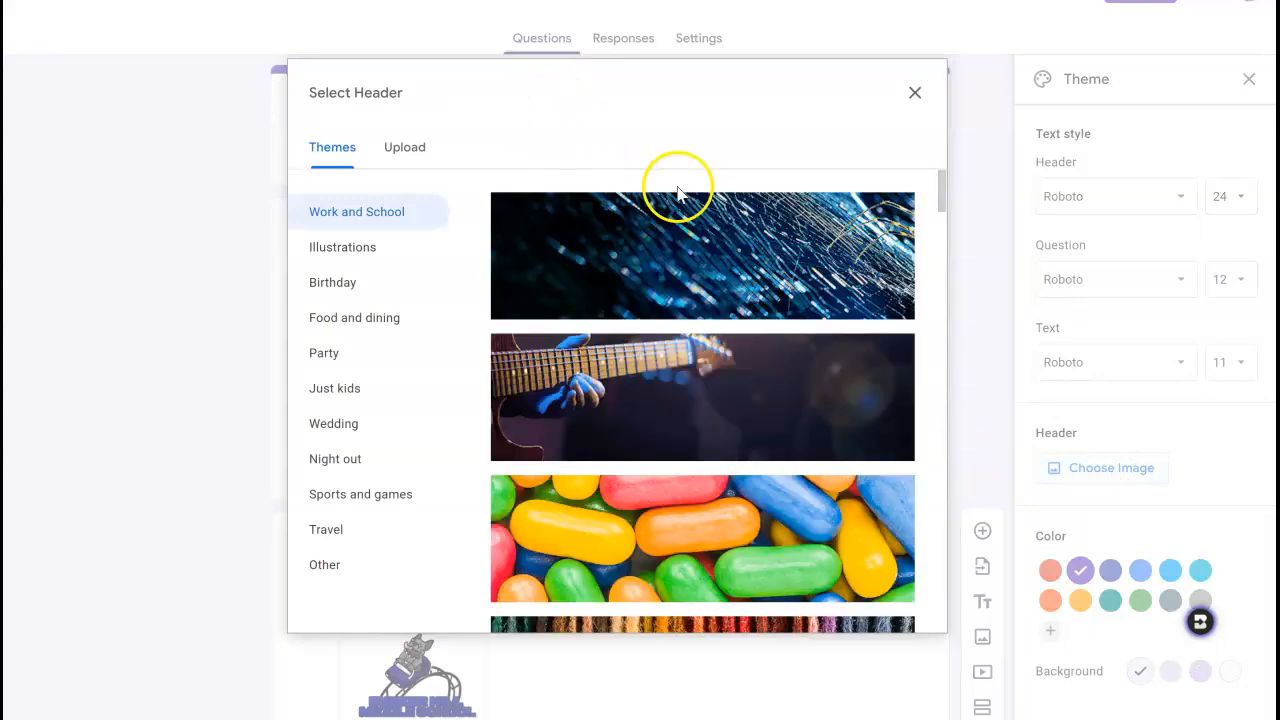
left_click(757, 251)
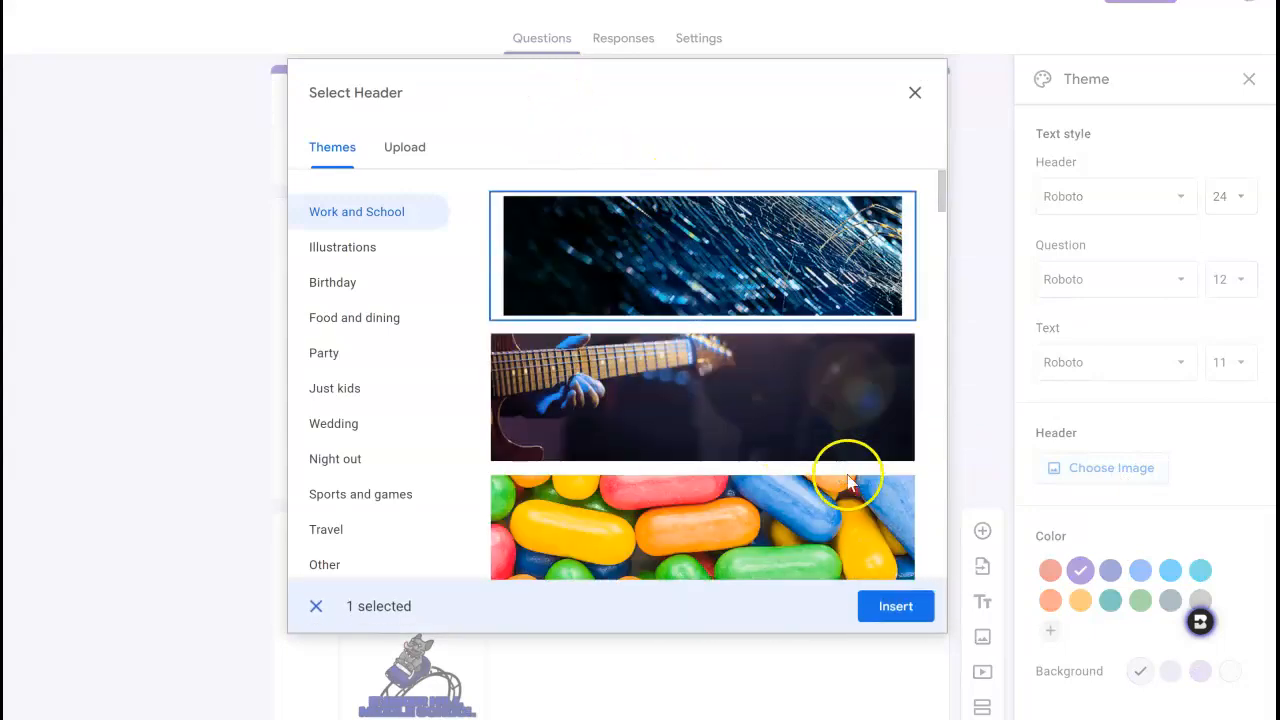
left_click(871, 618)
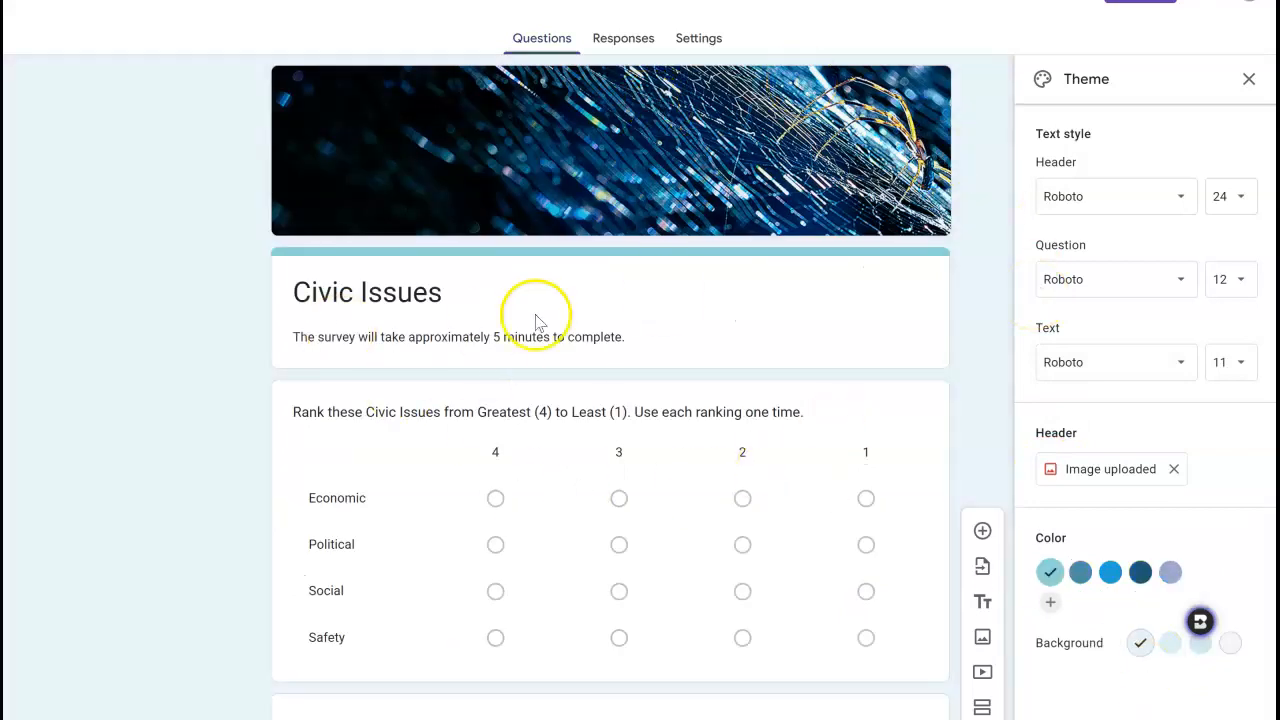
left_click(1163, 198)
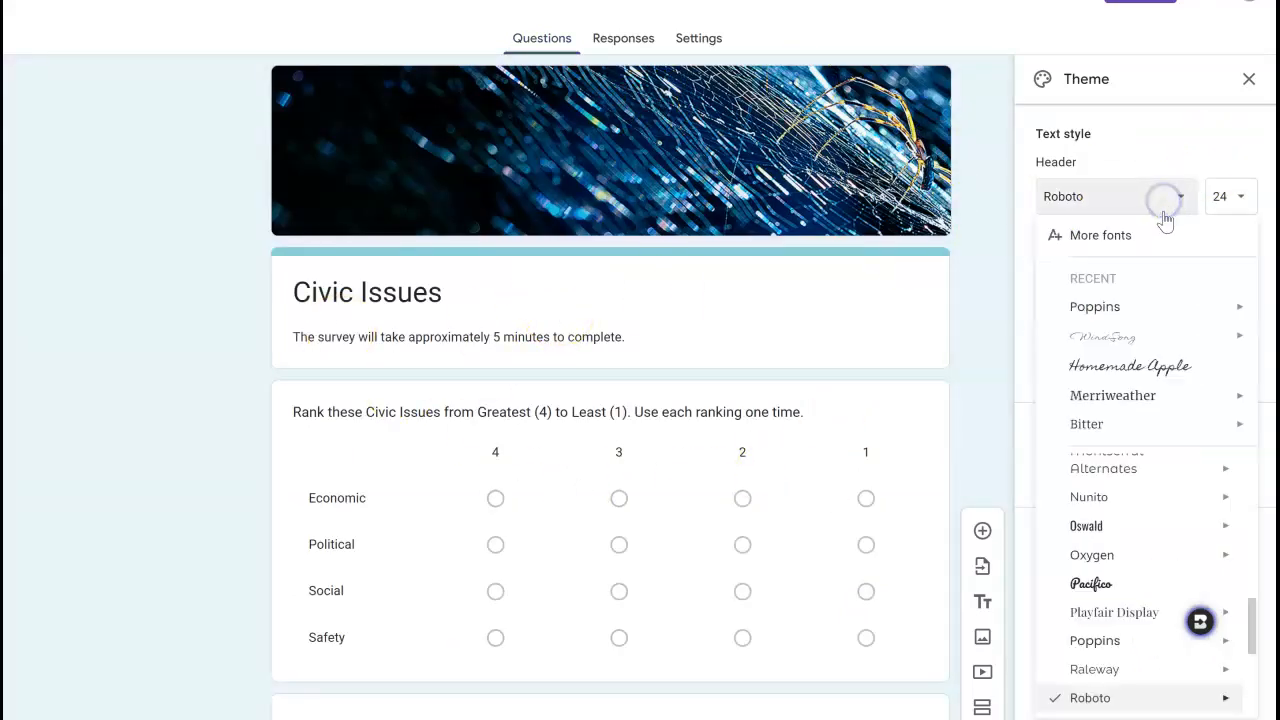
left_click(1150, 368)
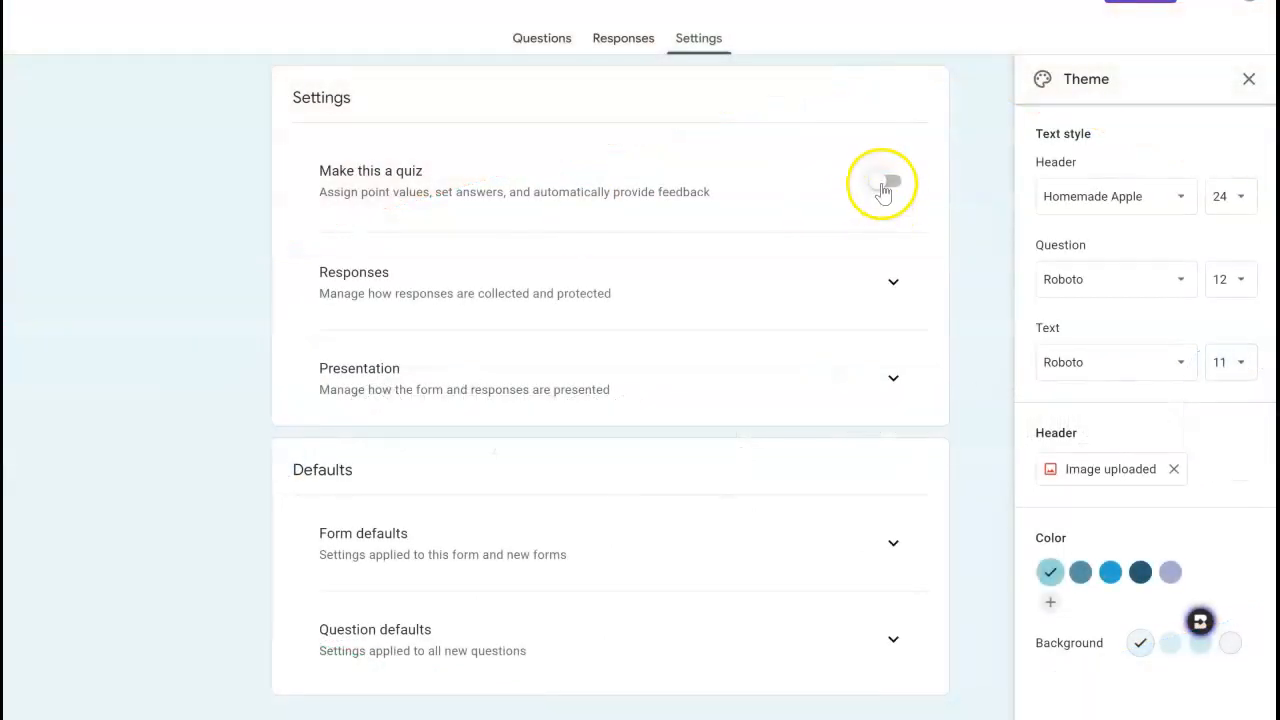
Make the form a quiz and limit each respondent to 1 response in the form settings.
left_click(882, 188)
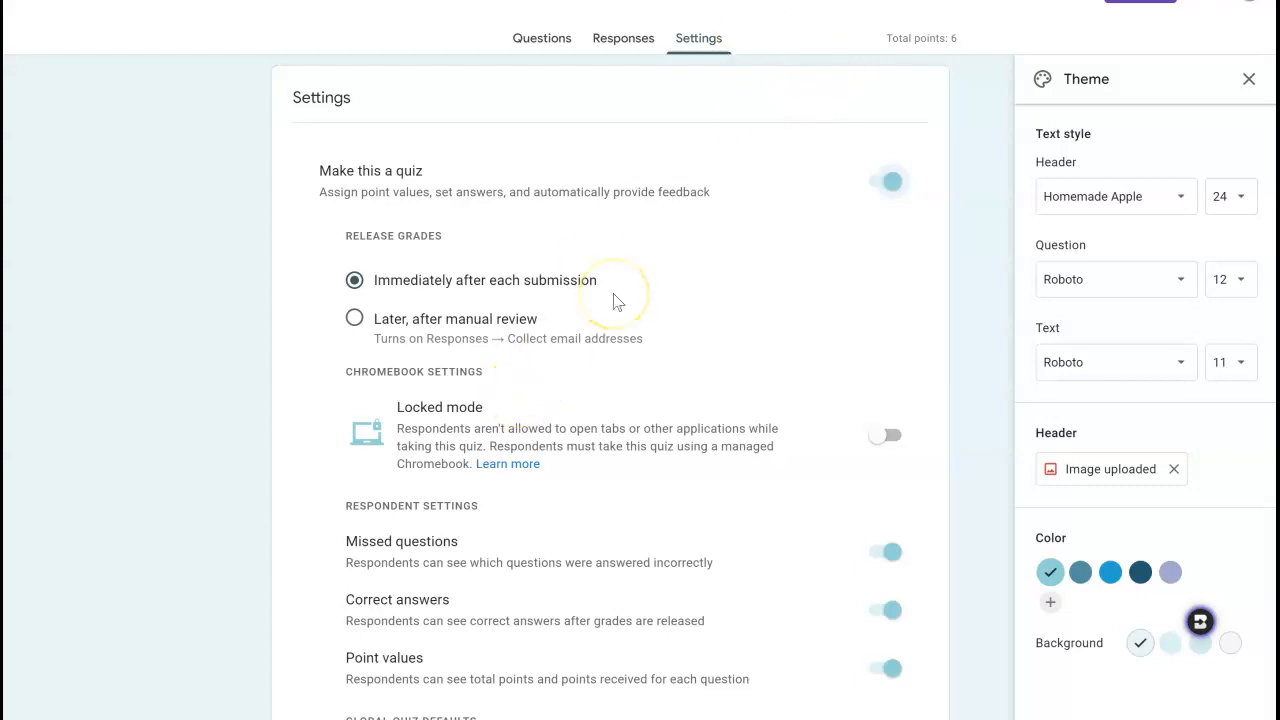
scroll(615, 298, "down", 4)
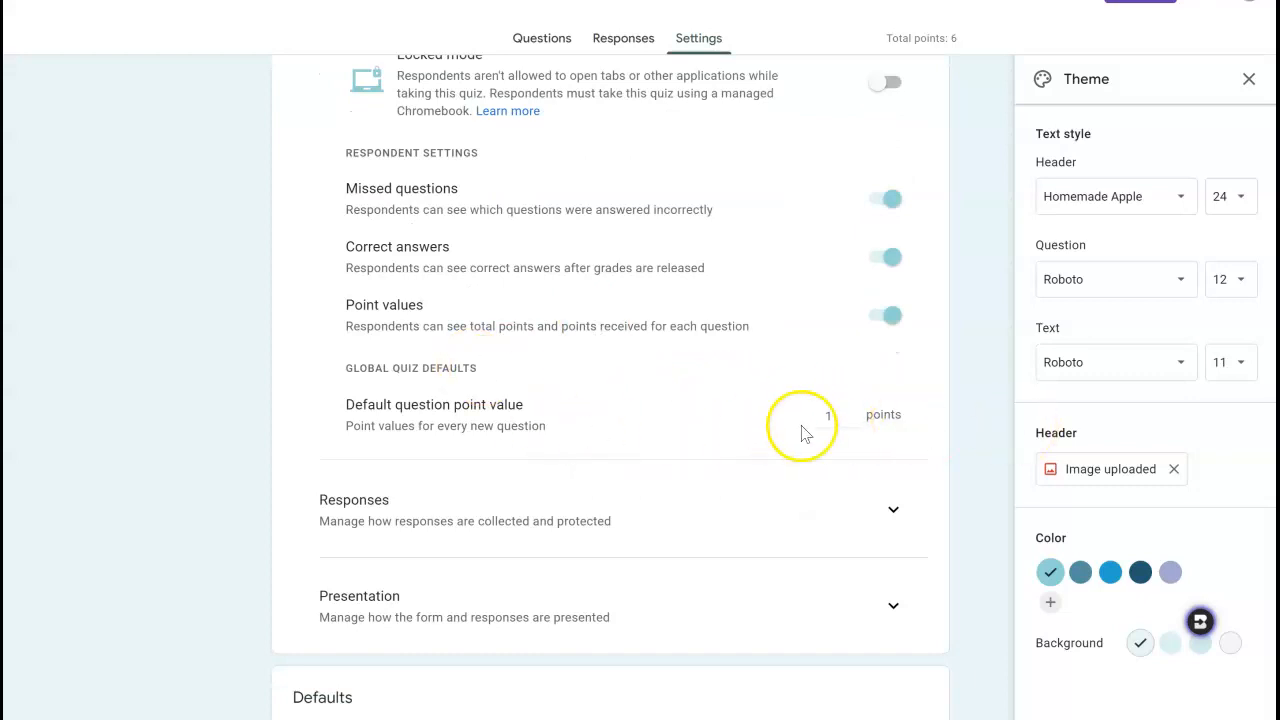
left_click(869, 513)
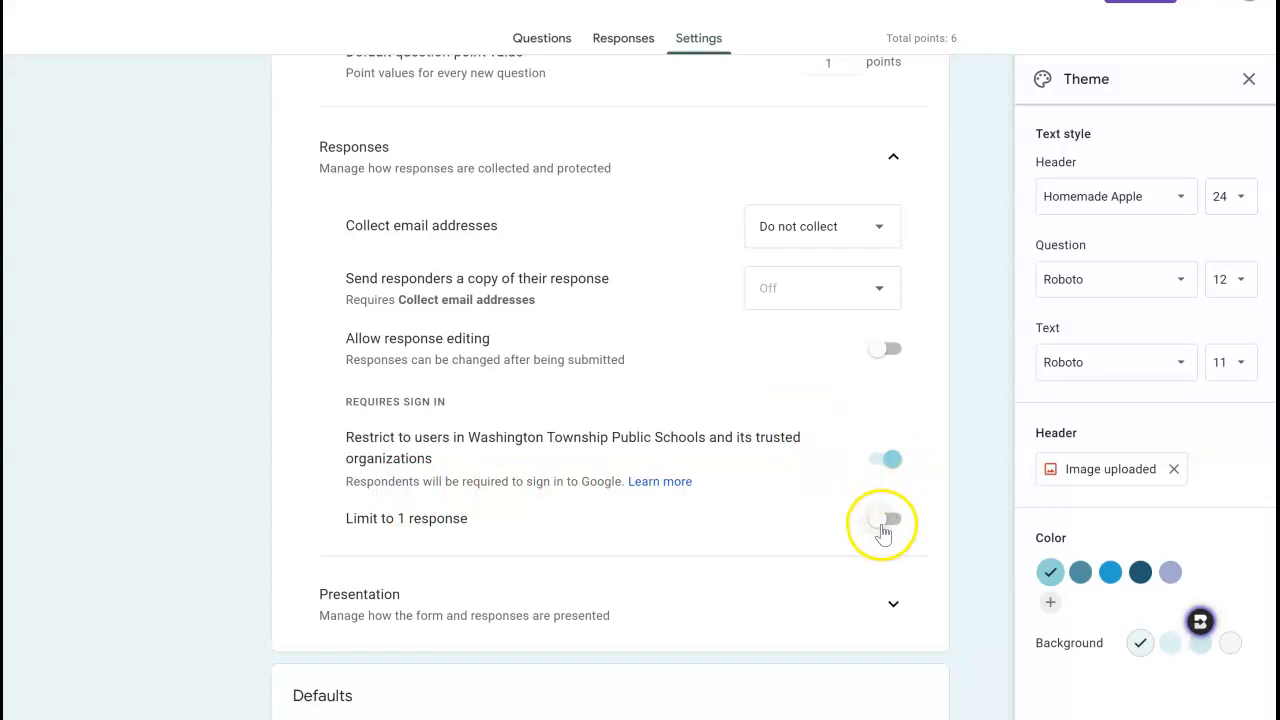
left_click(883, 526)
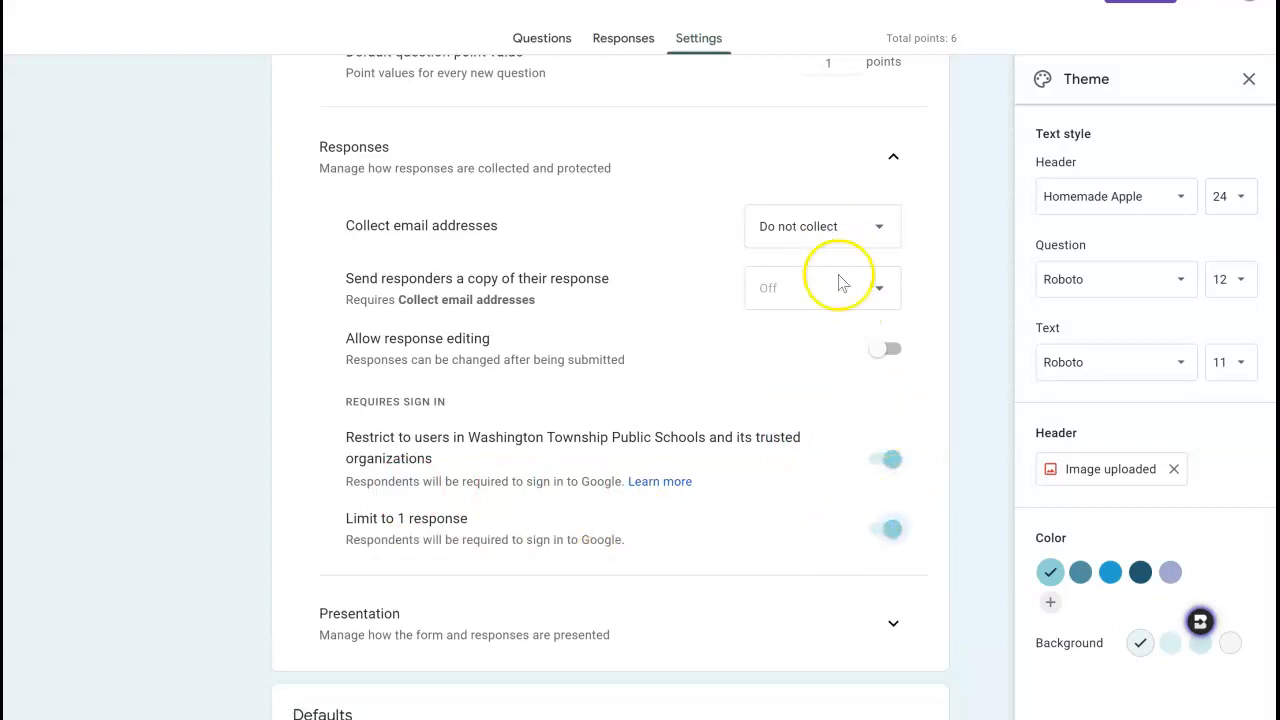
Turn the restriction to users in Washington Township Public Schools off and back on.
left_click(887, 460)
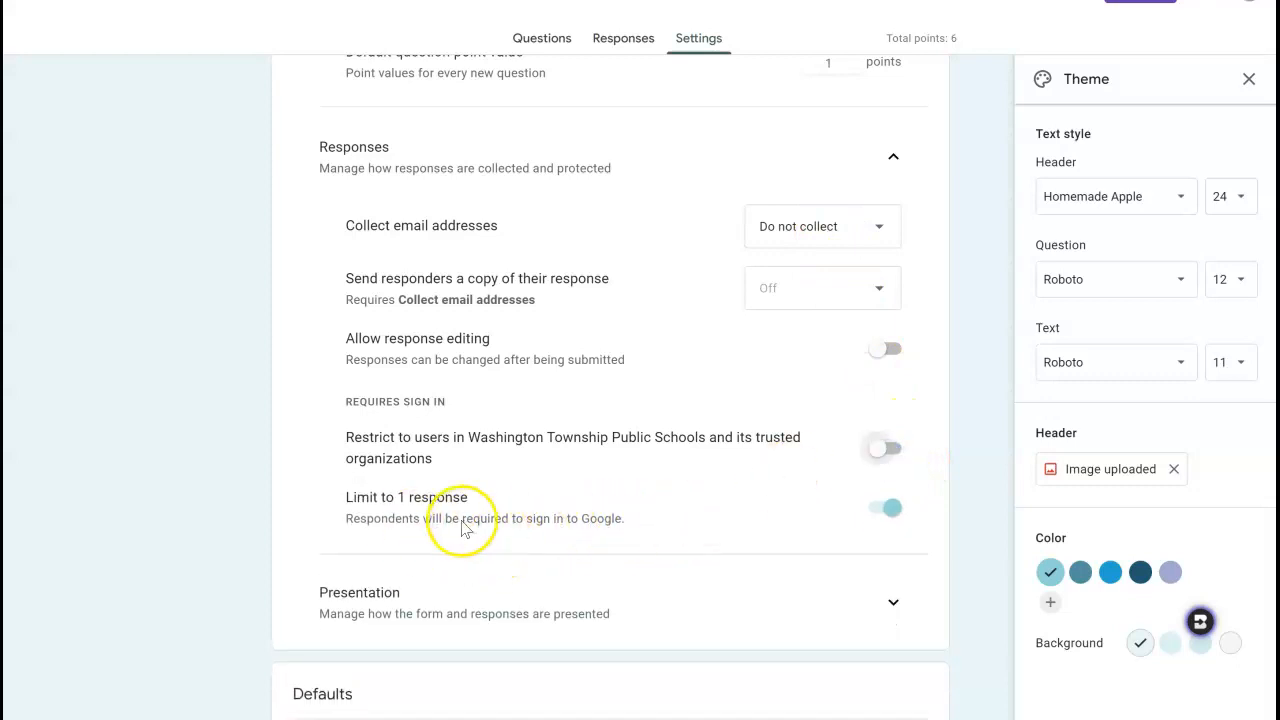
left_click(882, 450)
Set the collection of email addresses to Verified in the form's response settings.
left_click(822, 244)
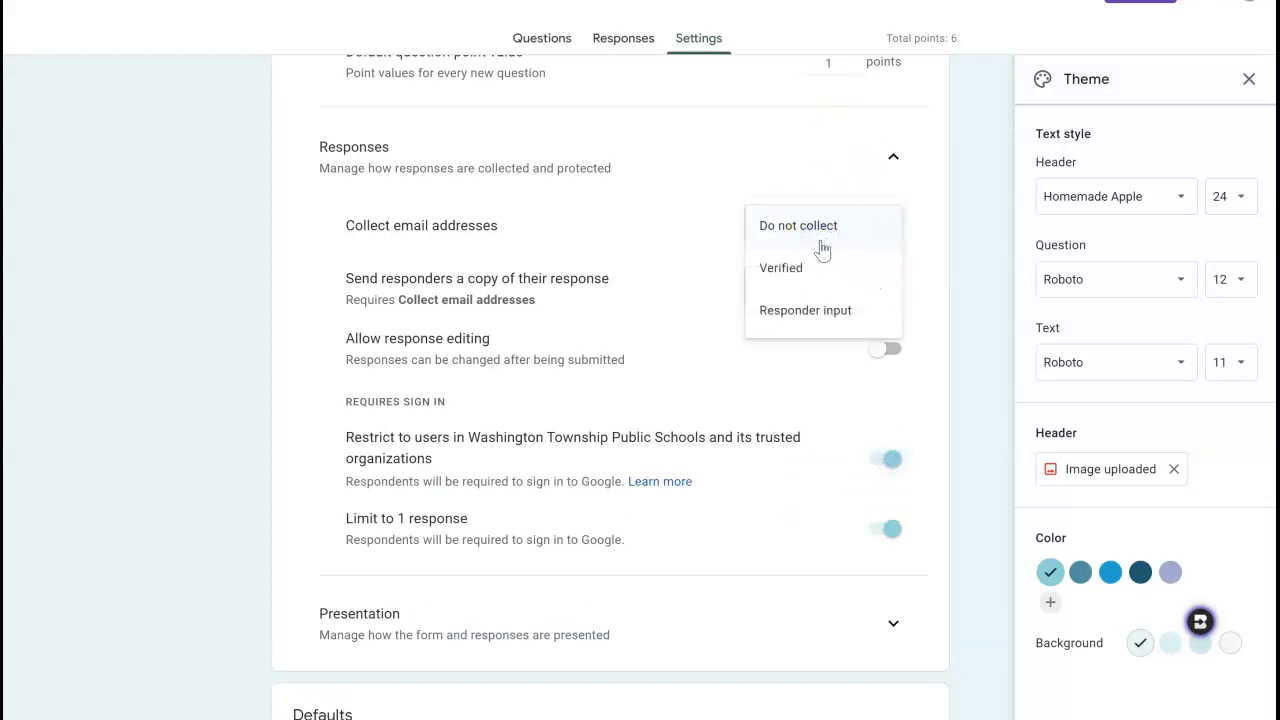
left_click(817, 267)
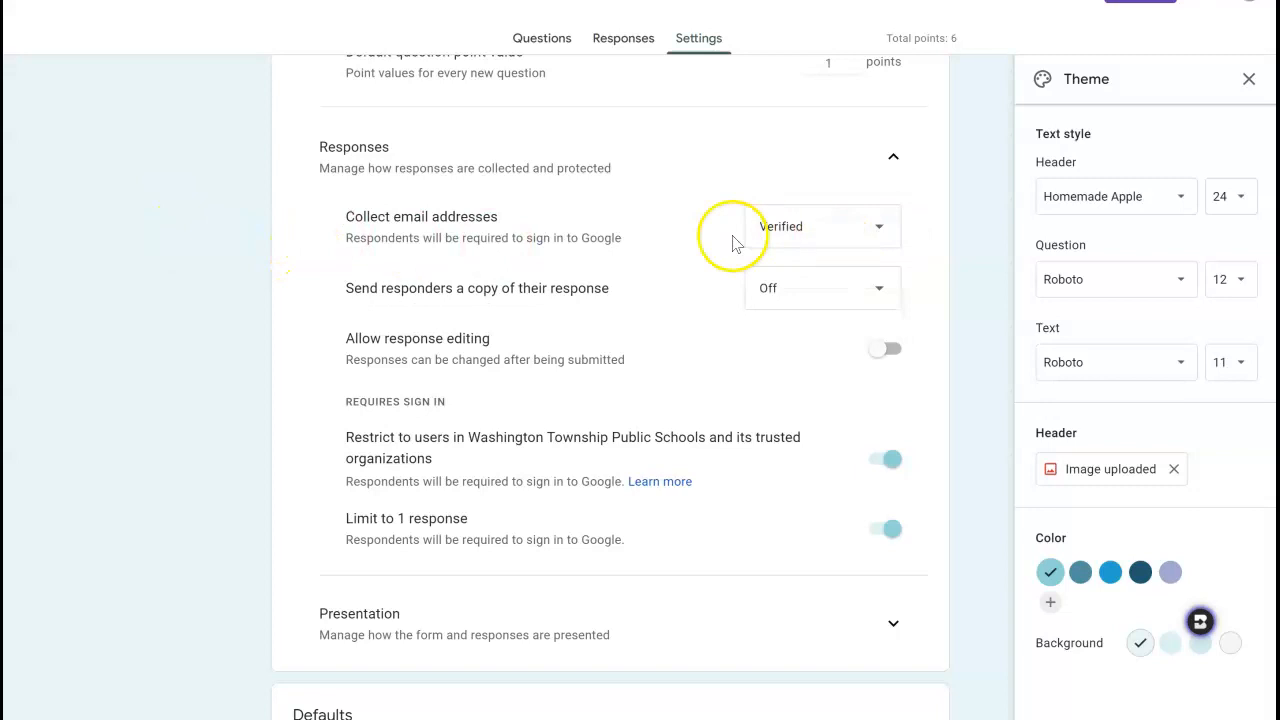
scroll(808, 295, "down", 3)
scroll(805, 285, "up", 7)
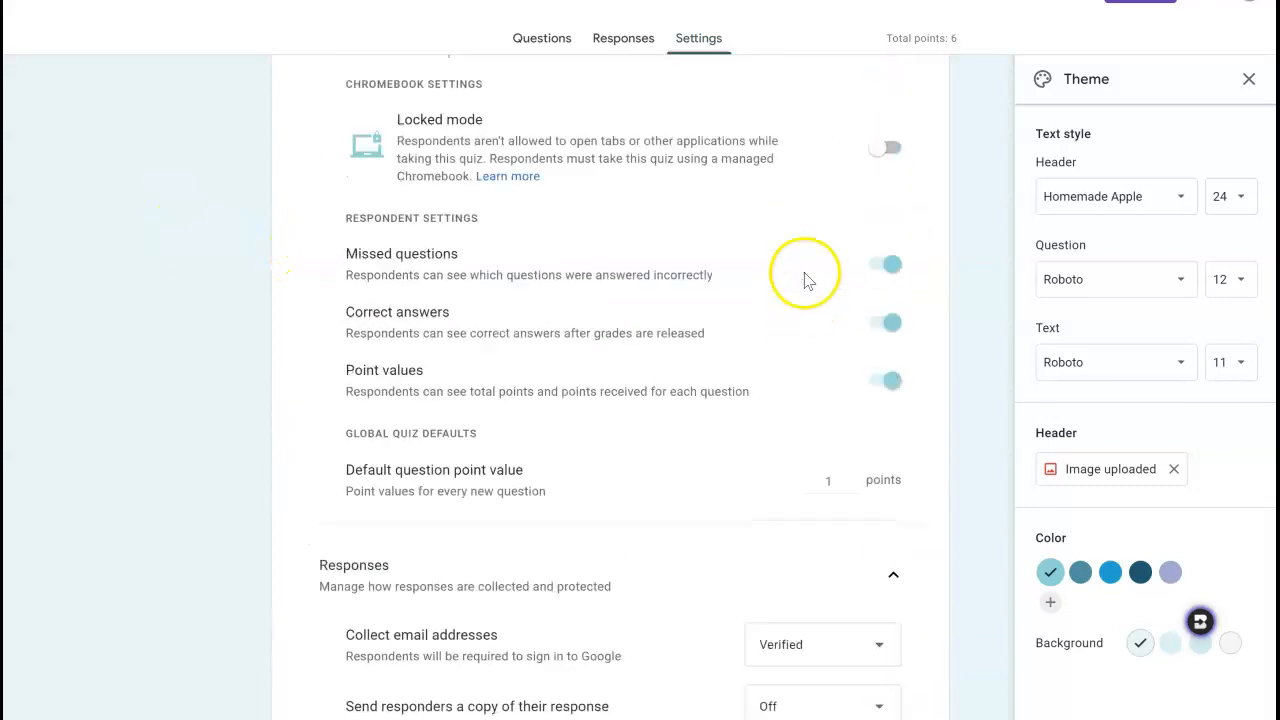
Make the blank multiple choice question at the end of the form worth 3 points, with Option 1 as the correct answer.
left_click(530, 34)
scroll(625, 270, "down", 4)
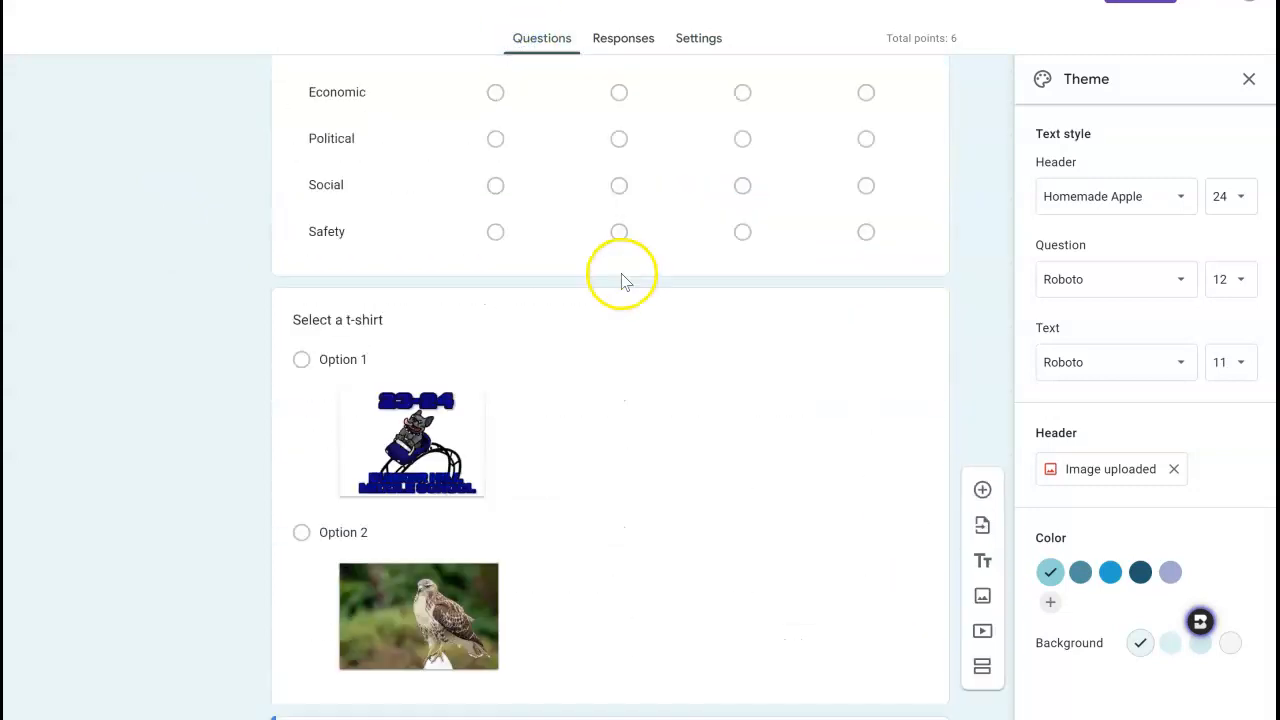
scroll(621, 282, "down", 3)
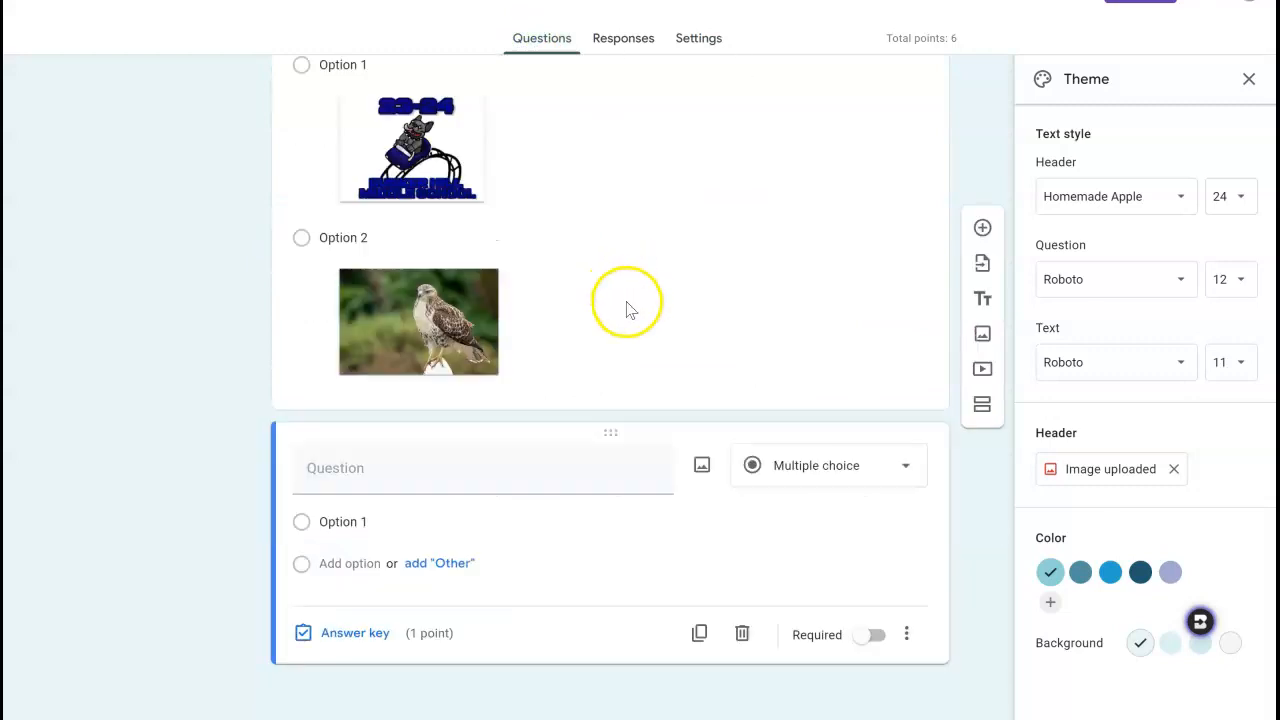
left_click(392, 634)
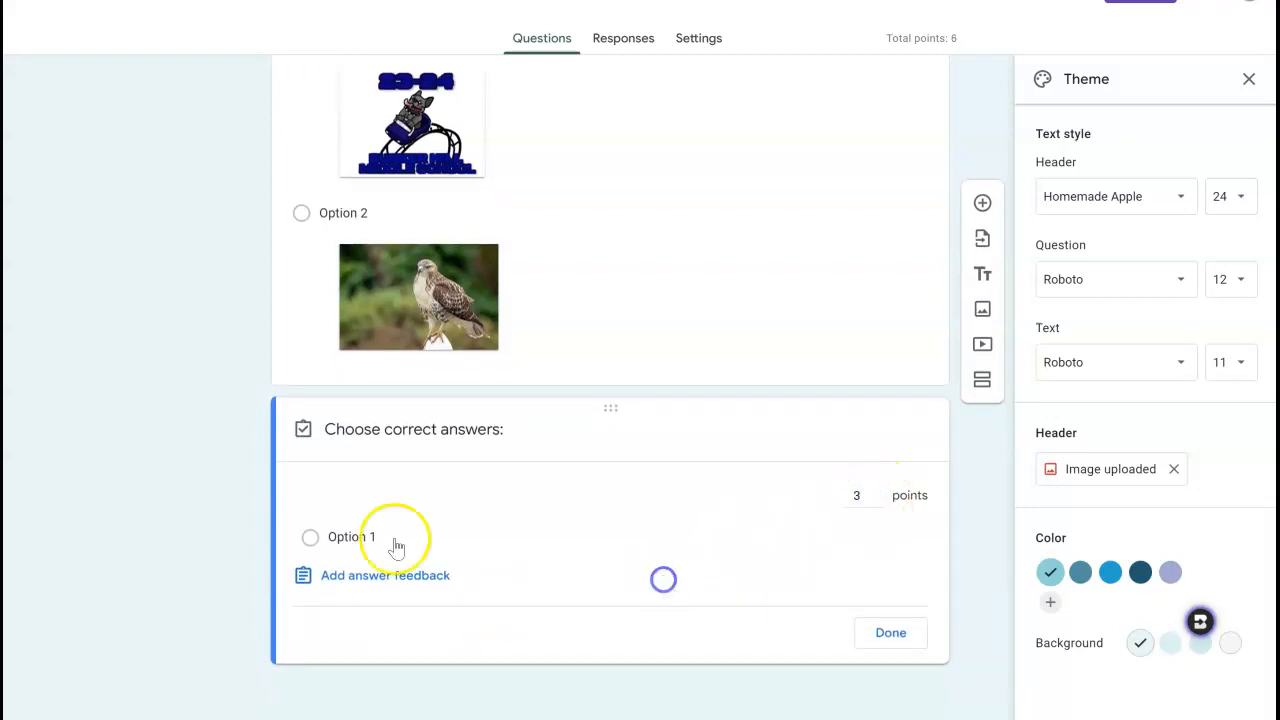
left_click(310, 537)
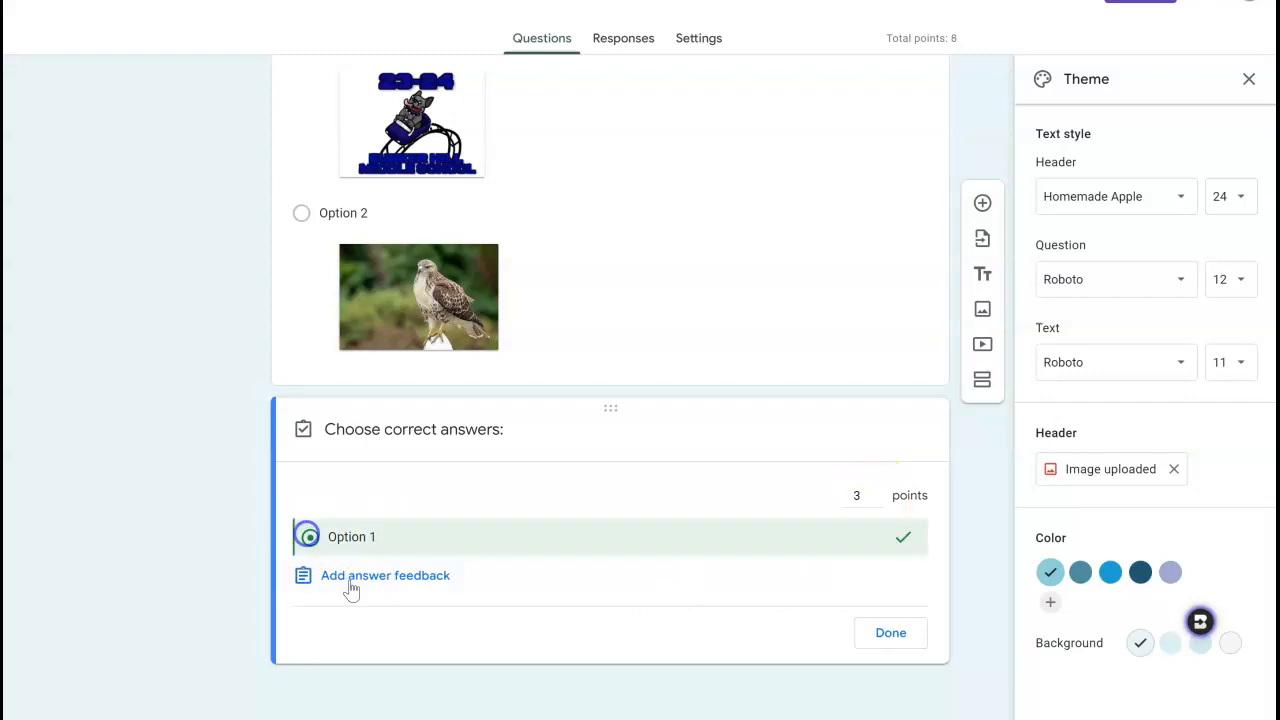
left_click(891, 633)
left_click(646, 271)
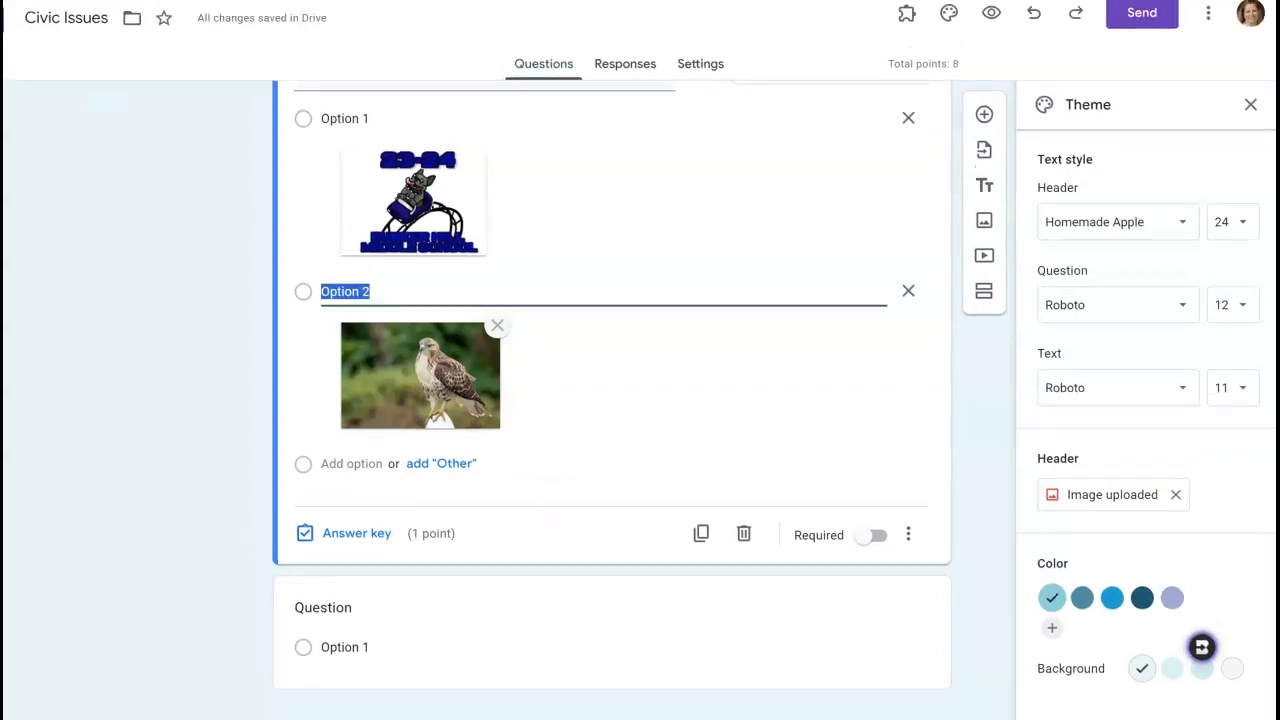
Bring up the link for sending the Civic Issues form and open its choices for collecting email addresses.
left_click(1139, 18)
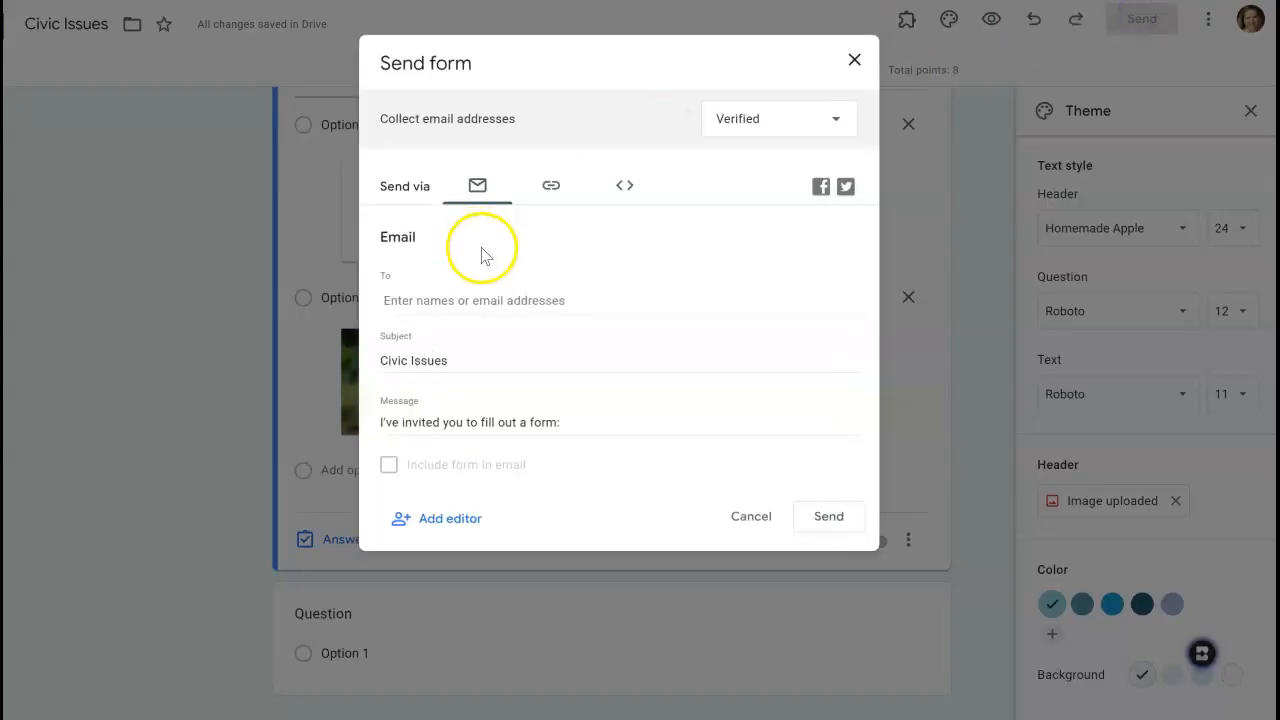
left_click(543, 205)
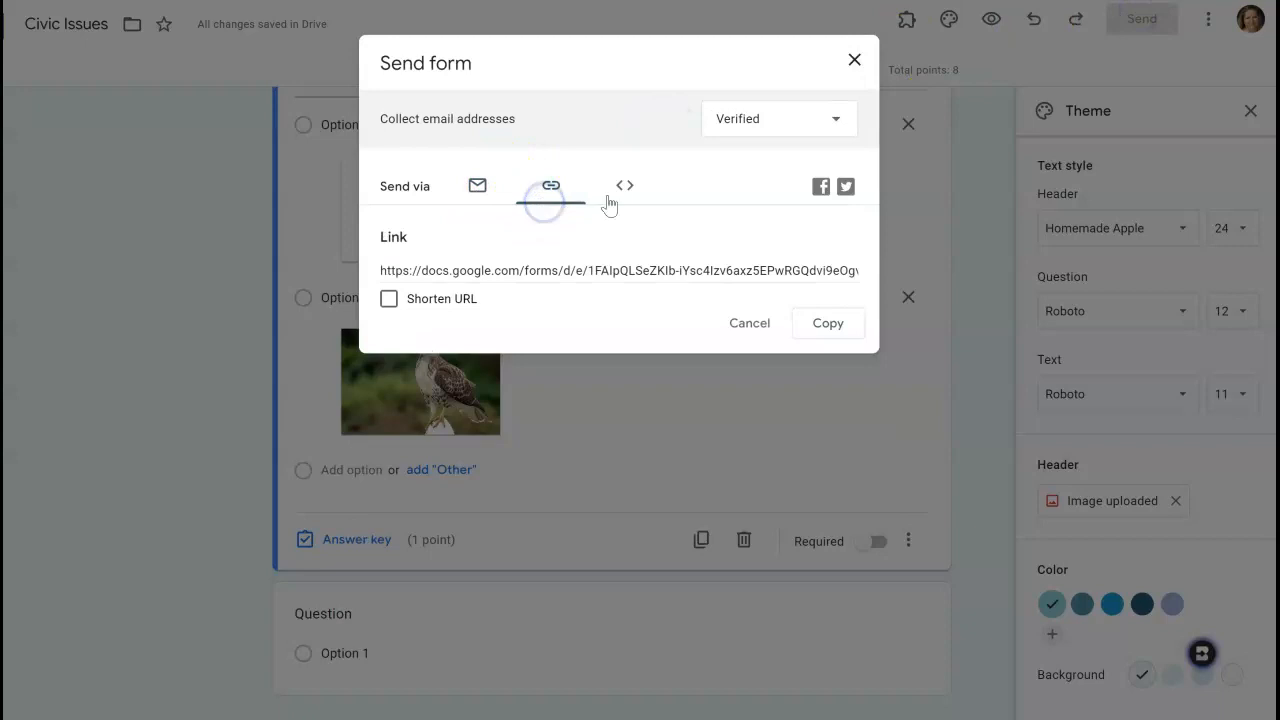
left_click(749, 134)
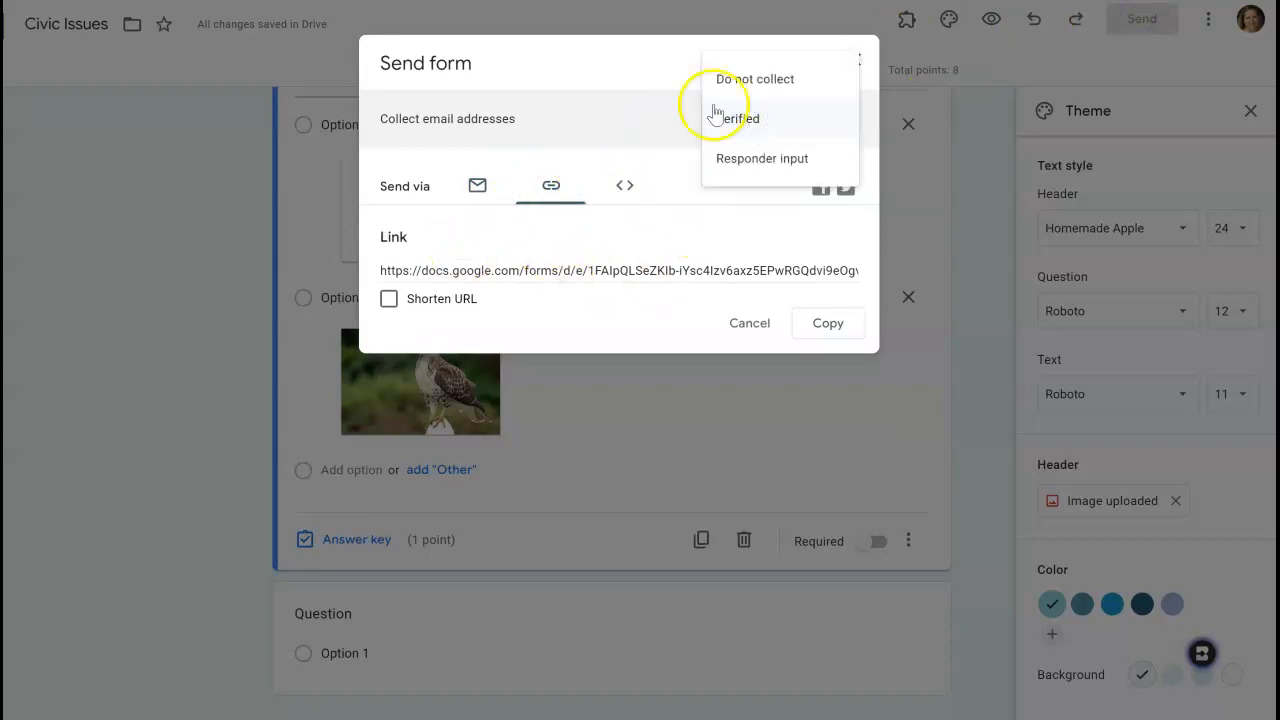